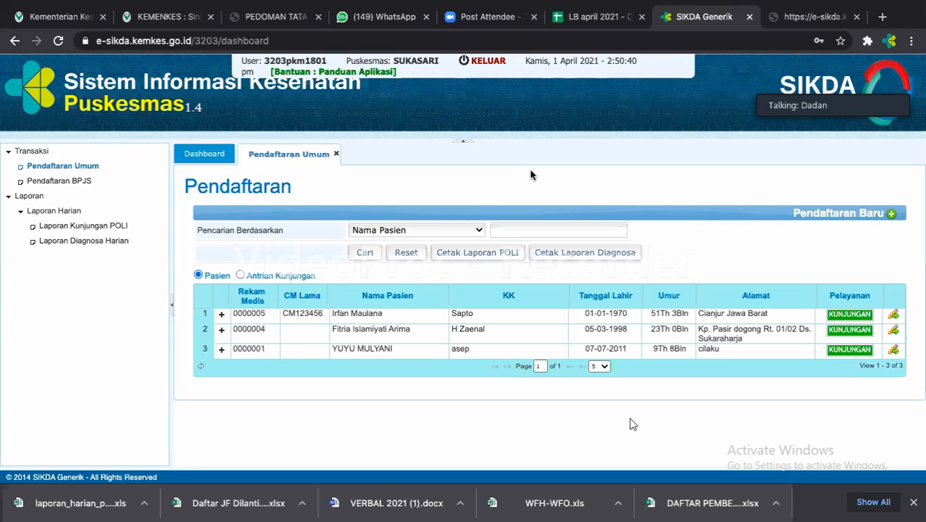
Log out of the registration account and log in with the other user's username and password.
left_click(493, 66)
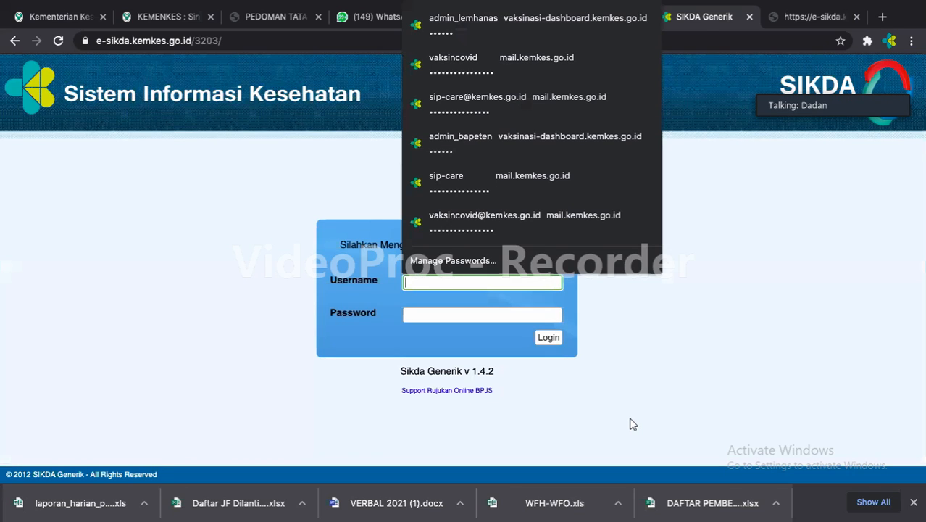
type("3203pkm1802")
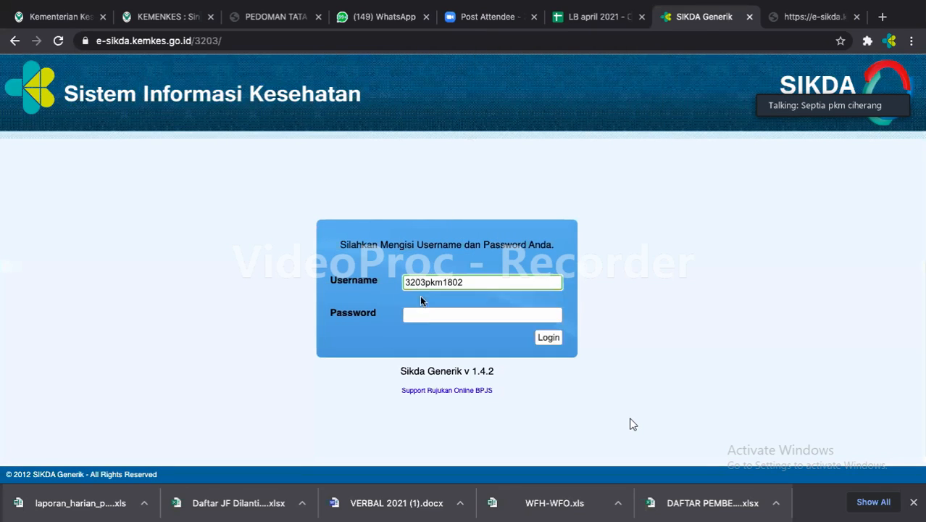
left_click(428, 308)
type("••••••")
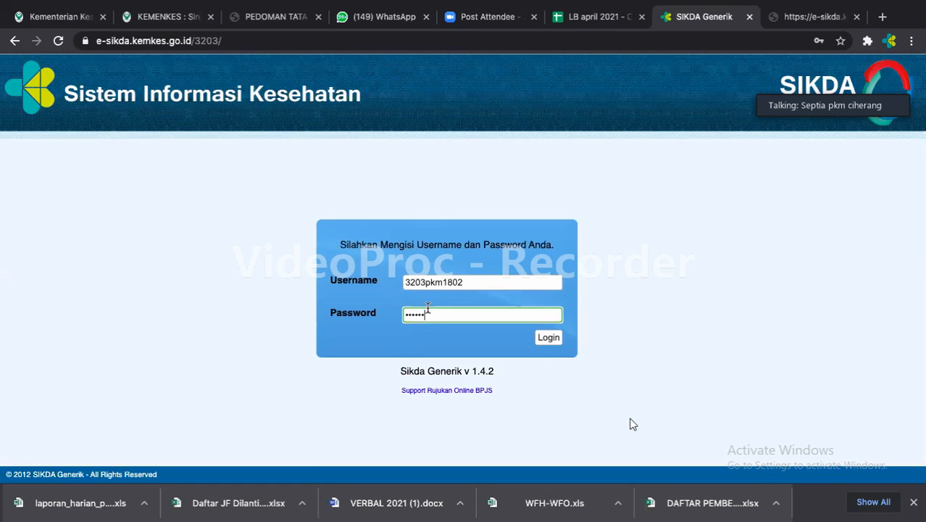
key("Return")
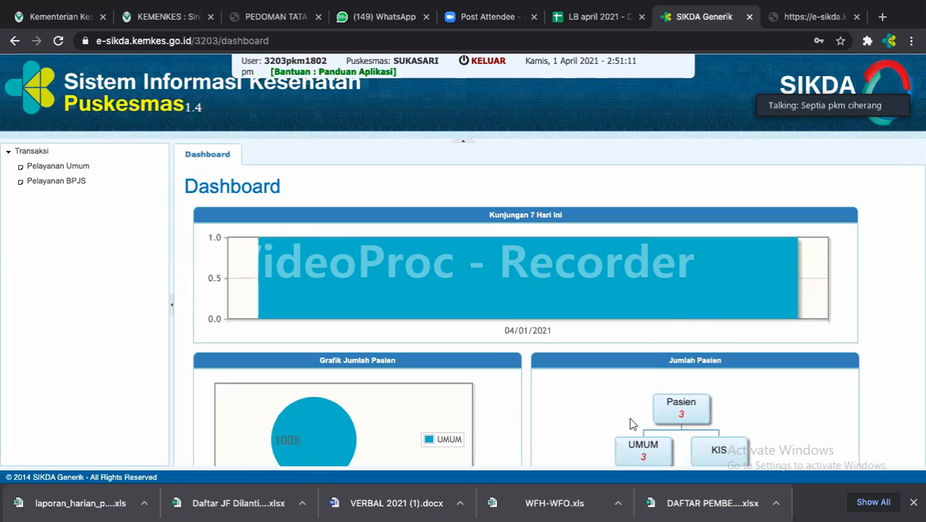
Show the Pelayanan Umum outpatient list for 01/04/2021 with the header banner collapsed.
left_click(59, 169)
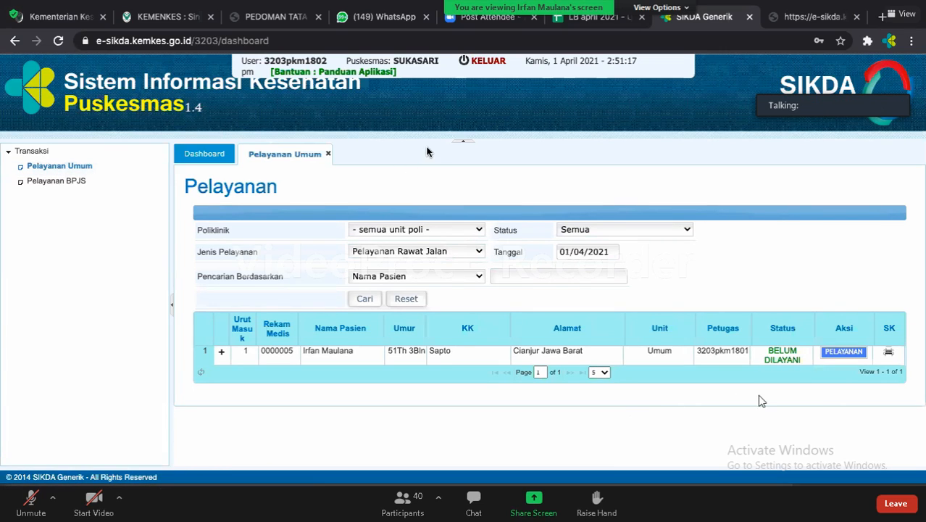
left_click(464, 142)
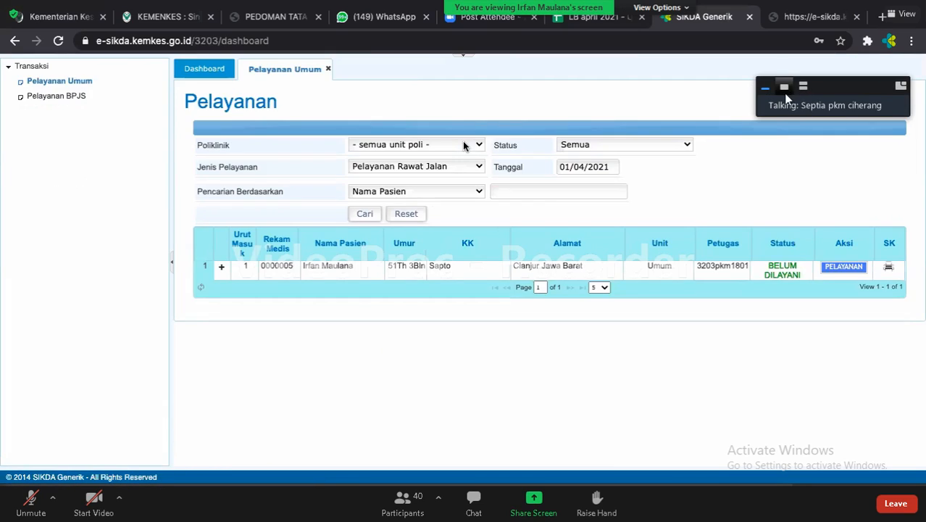
left_click(784, 88)
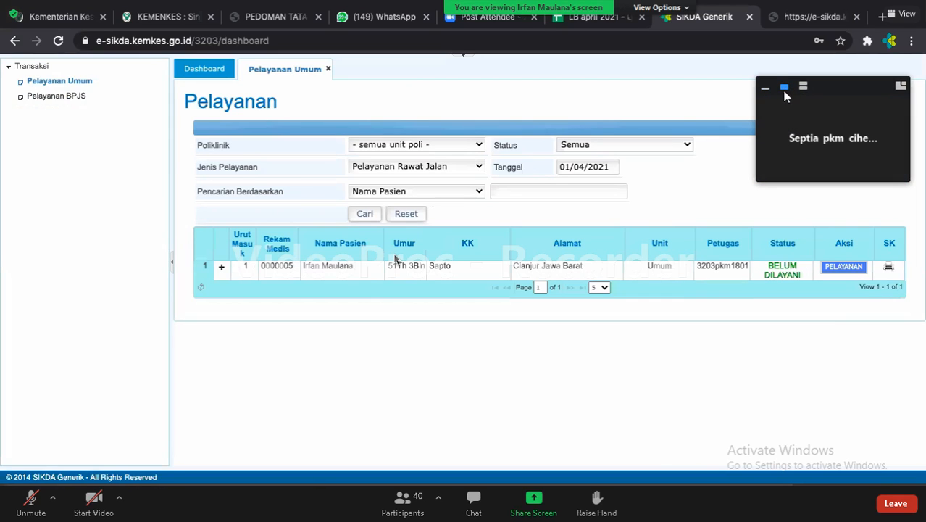
left_click(764, 88)
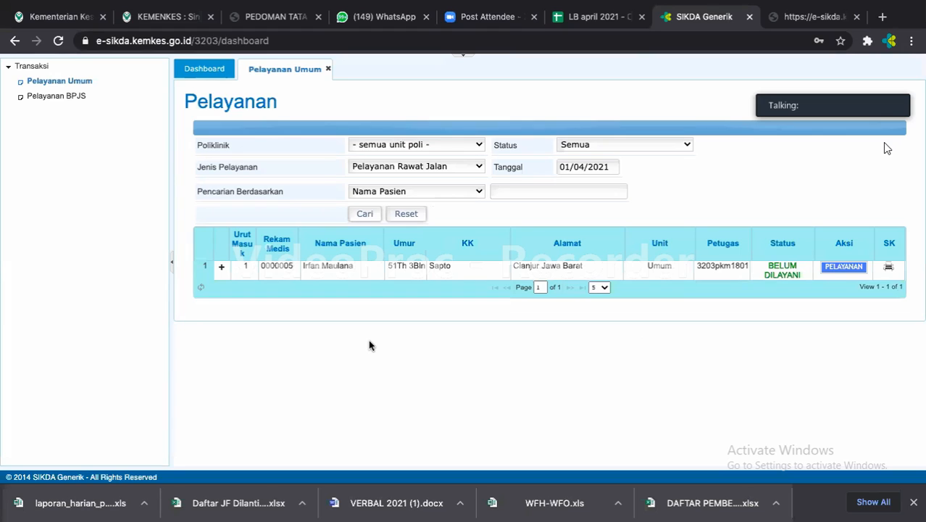
Keep the Poliklinik filter on '- semua unit poli -' and start serving the waiting Umum patient.
left_click(477, 150)
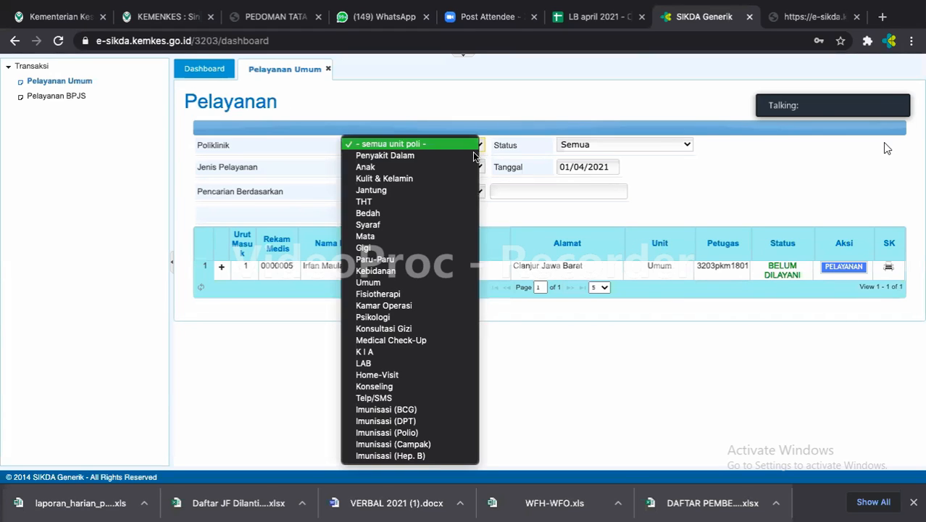
left_click(480, 142)
left_click(480, 141)
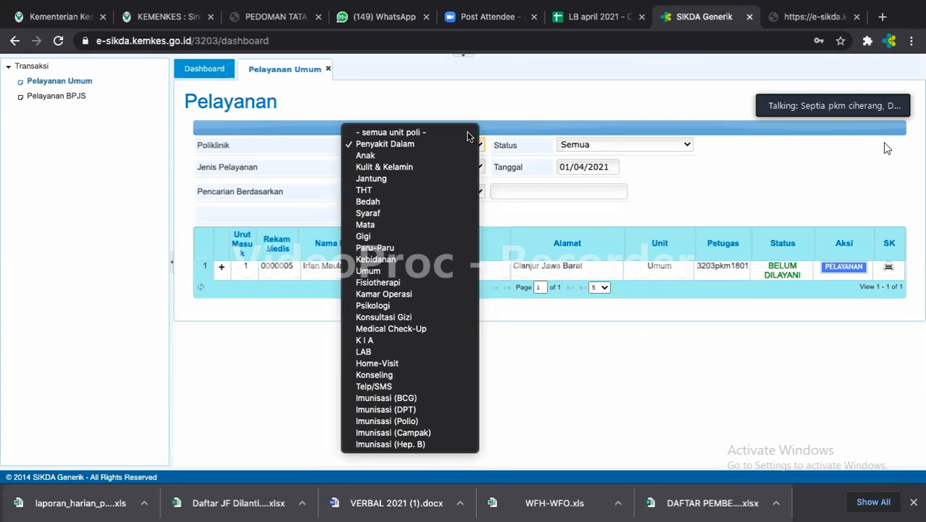
left_click(464, 339)
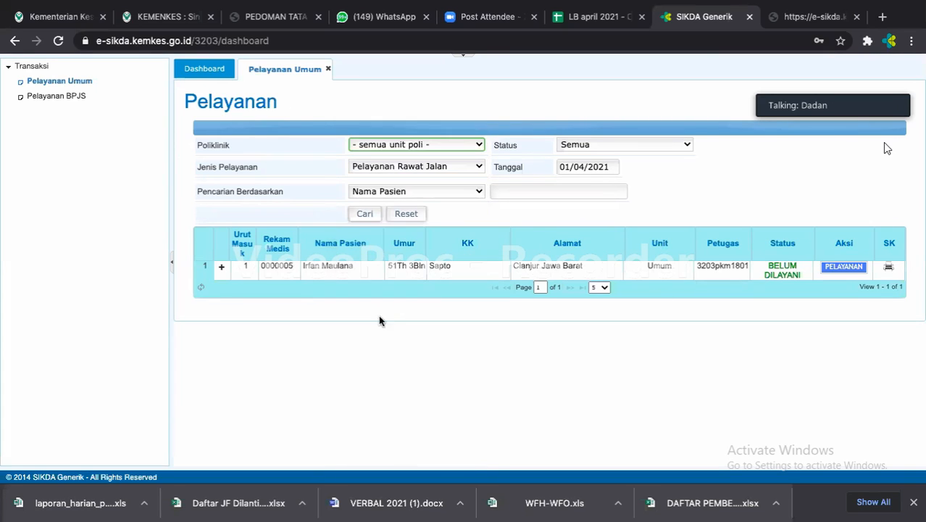
left_click(215, 295)
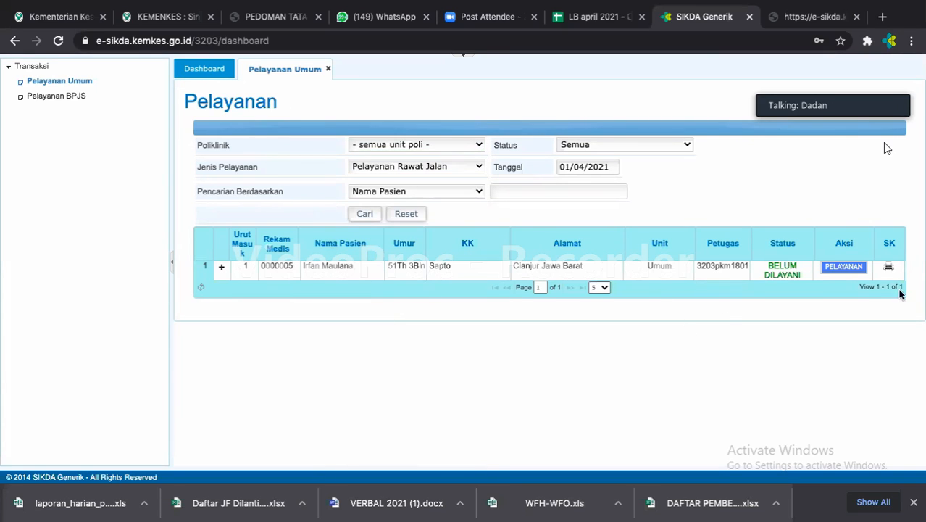
left_click(850, 268)
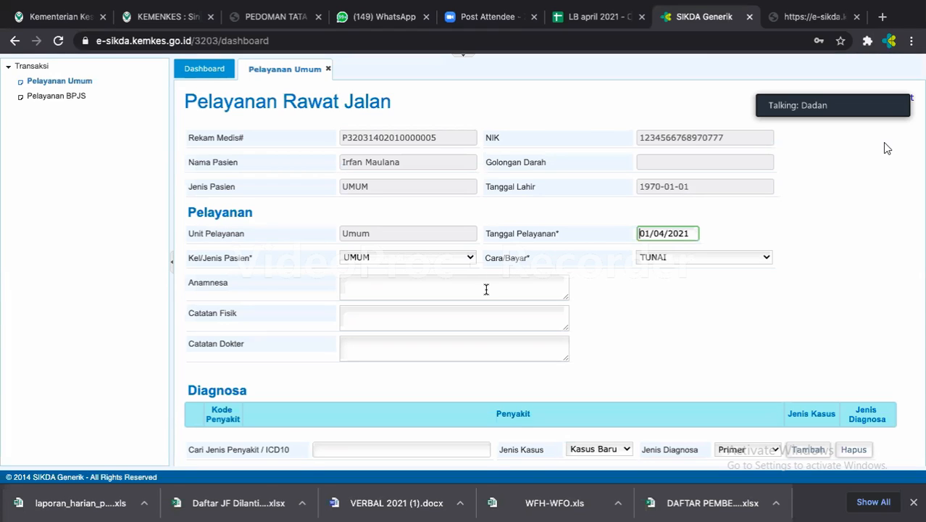
Enter complaint 'nyeri ulu hati' and physical notes: height 160 cm, weight 90kg.
left_click(487, 290)
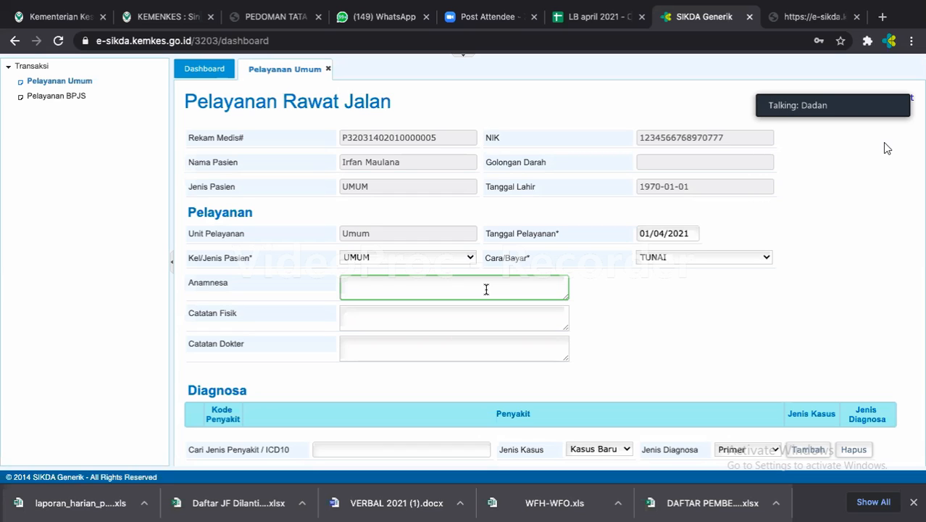
type("nyeri ulu hati")
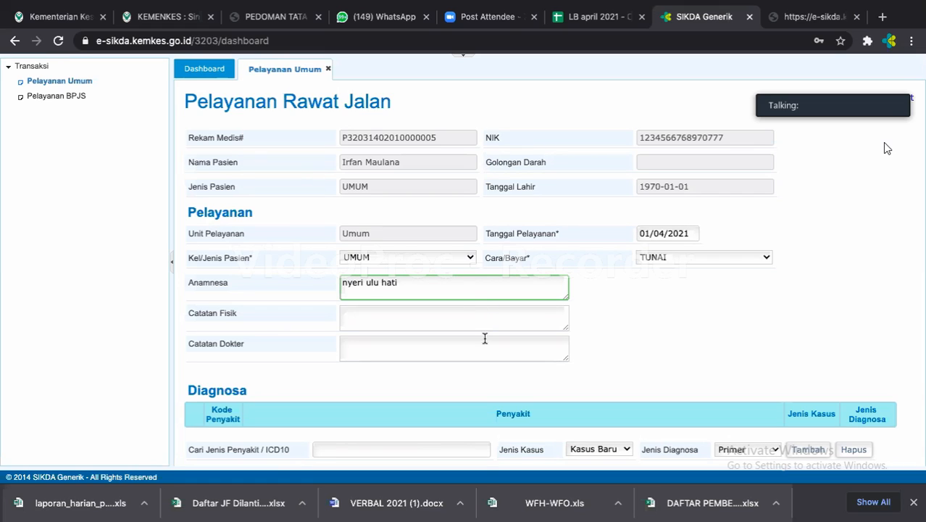
left_click(469, 329)
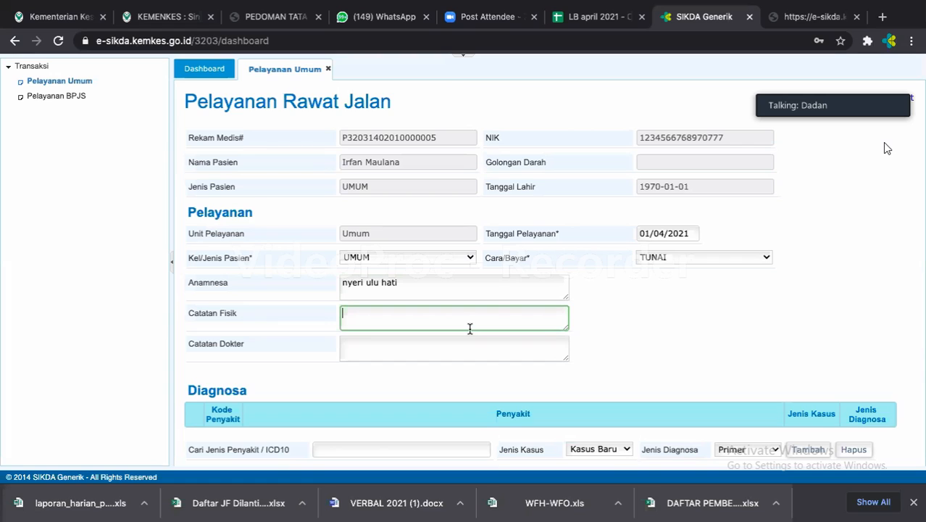
type("tinggi badan")
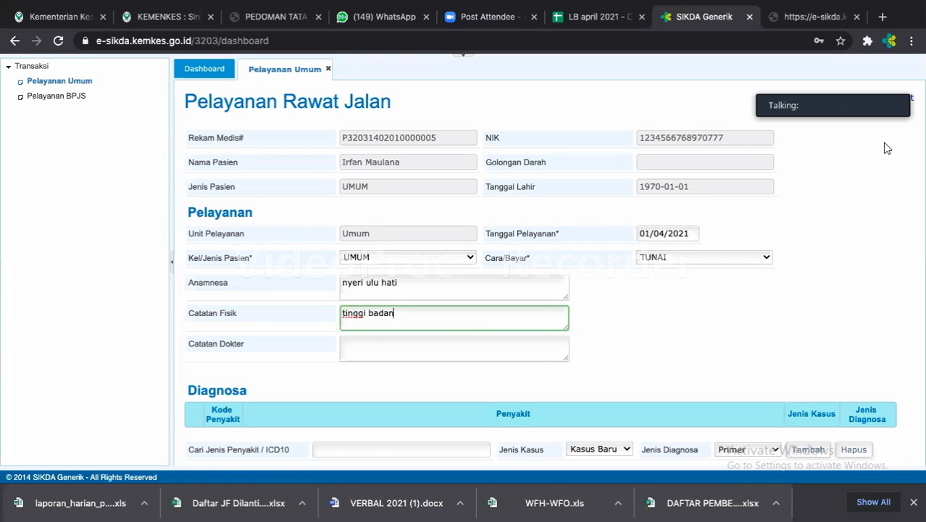
type(" : ")
type("1")
type("60")
type(" cm b")
type("era")
type("t ba")
type("dan")
type(" /:")
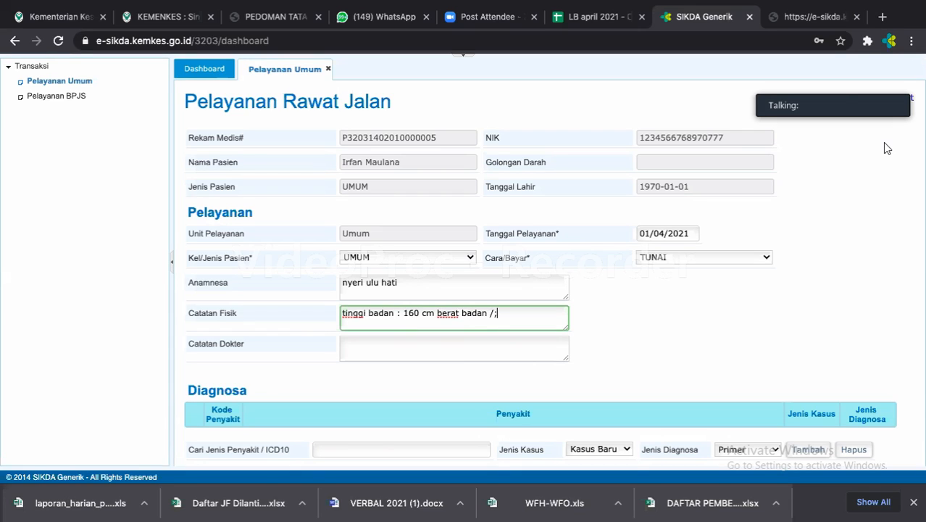
key("BackSpace")
key("BackSpace")
type(":")
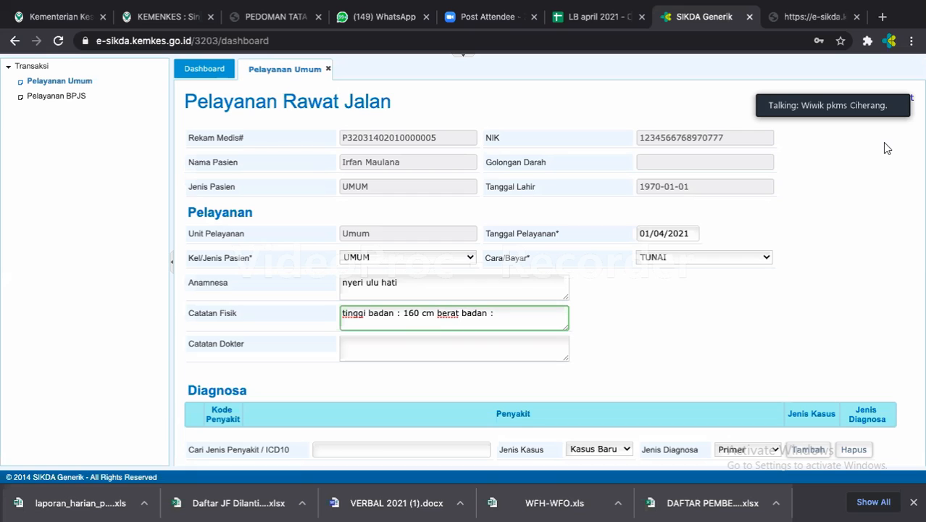
type(" 90k")
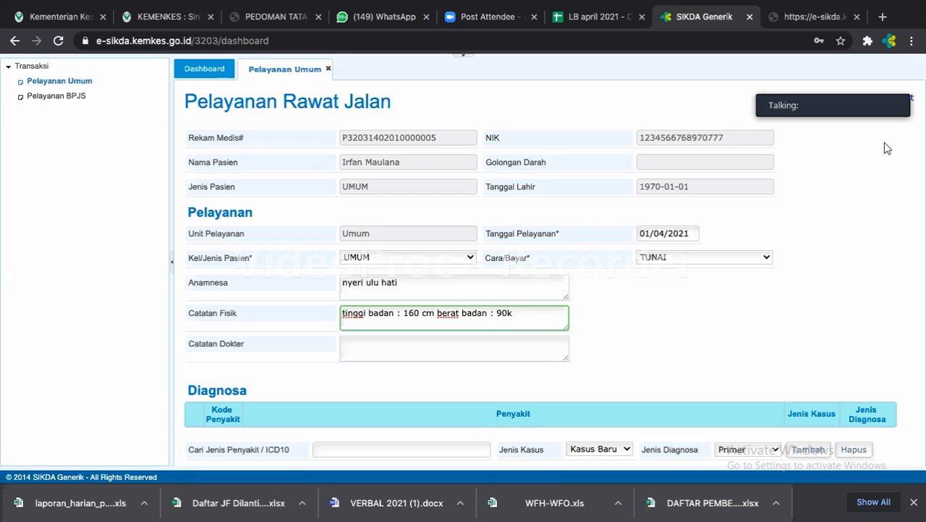
type("g")
Add the doctor's note 'istirahat cukup'.
left_click(428, 346)
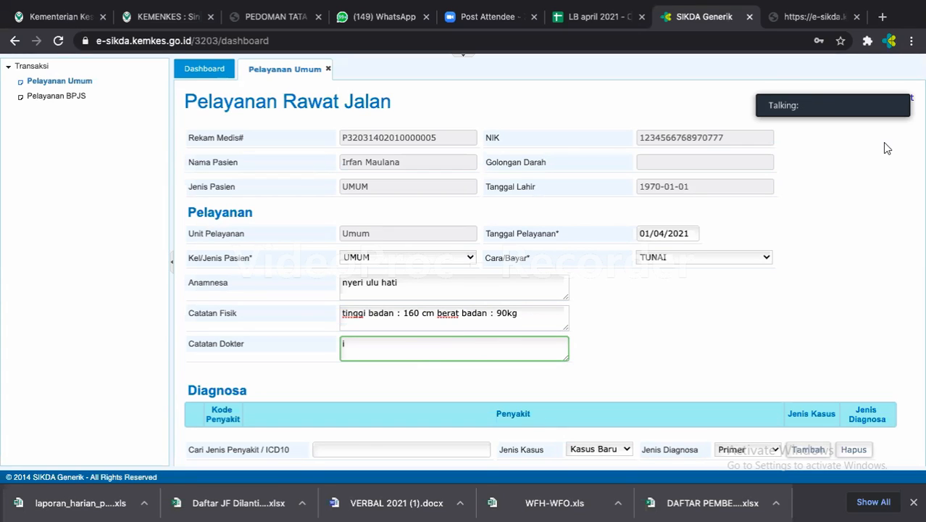
type("sti")
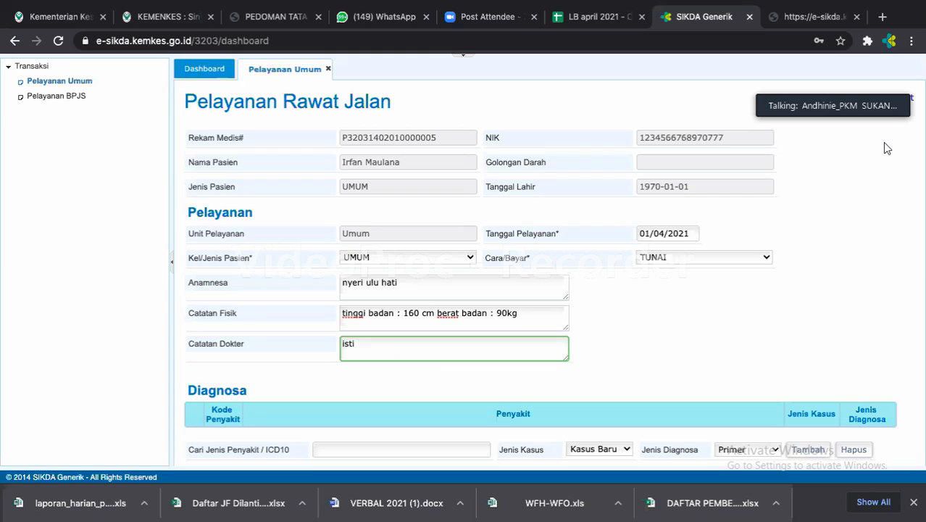
type("rahat cuk")
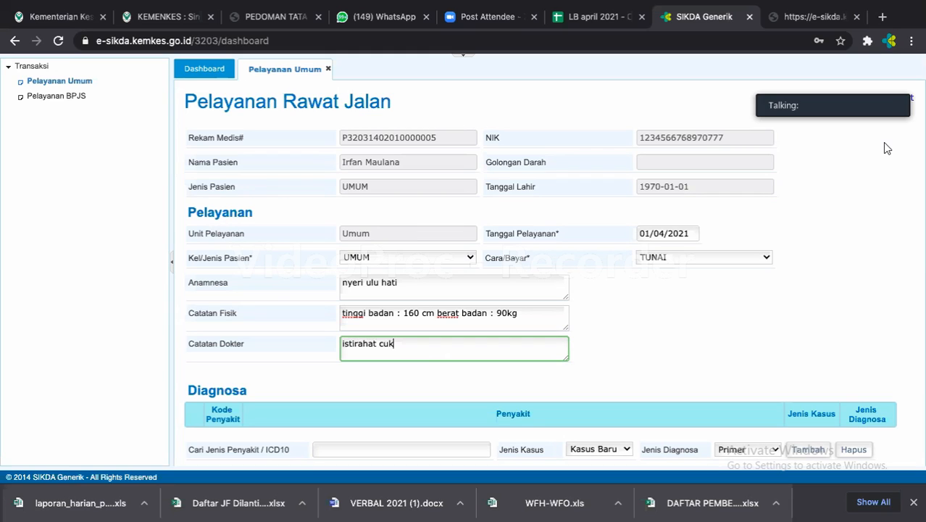
type("up")
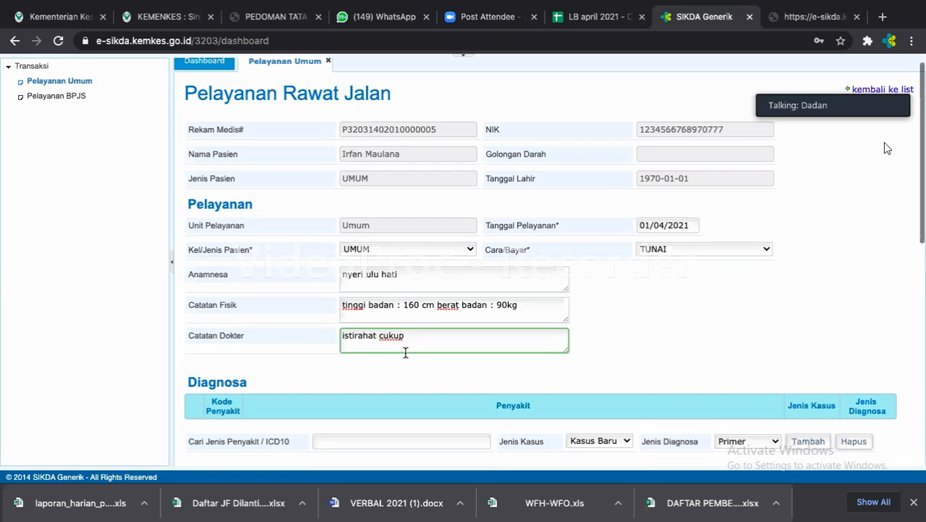
scroll(406, 352, "down", 2)
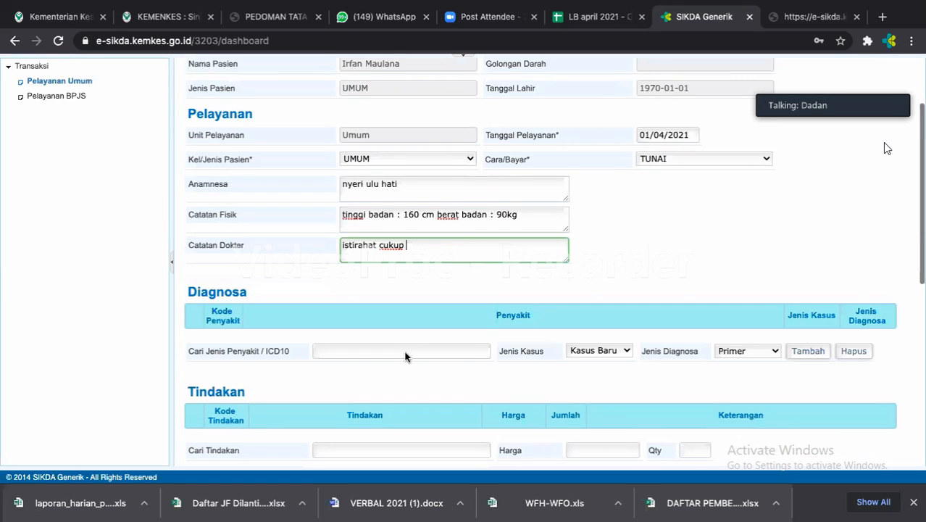
Search ICD10 code k29.1 and select 'Other acute gastritis' as the diagnosis.
scroll(406, 355, "down", 1)
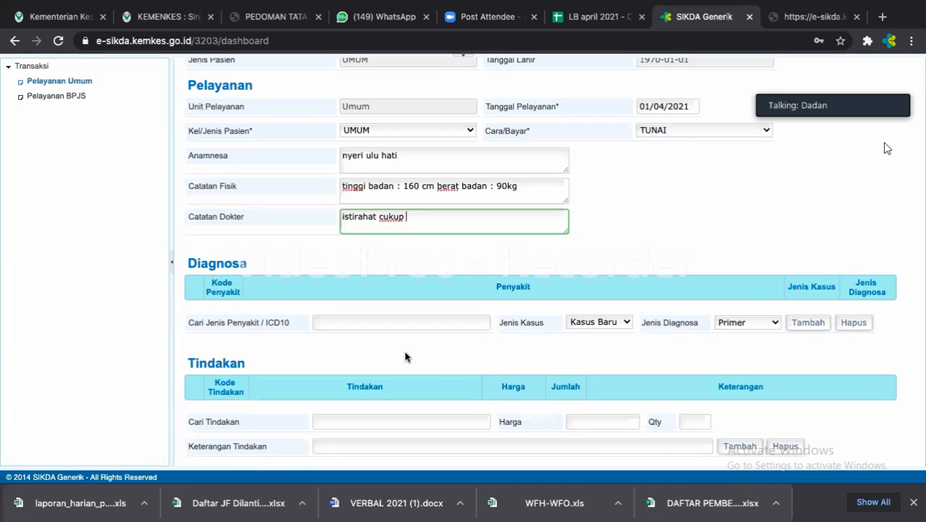
left_click(394, 328)
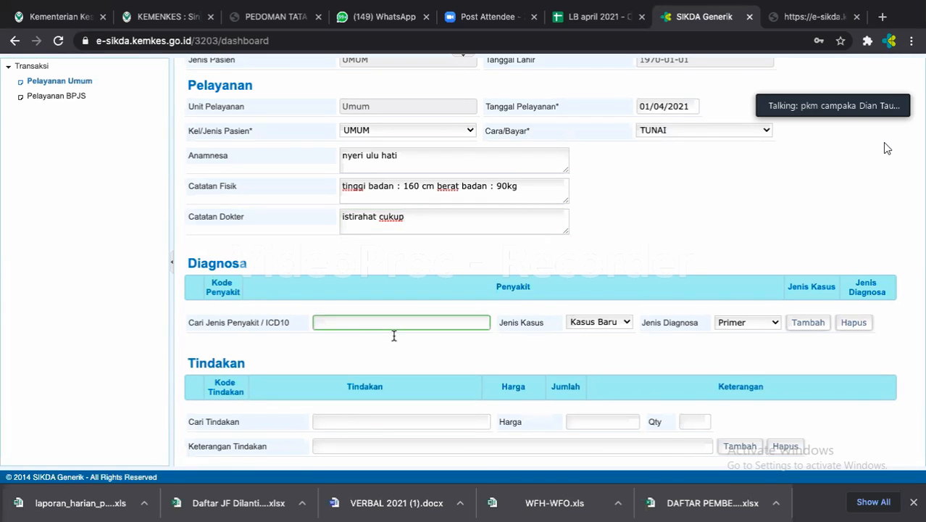
type("k29")
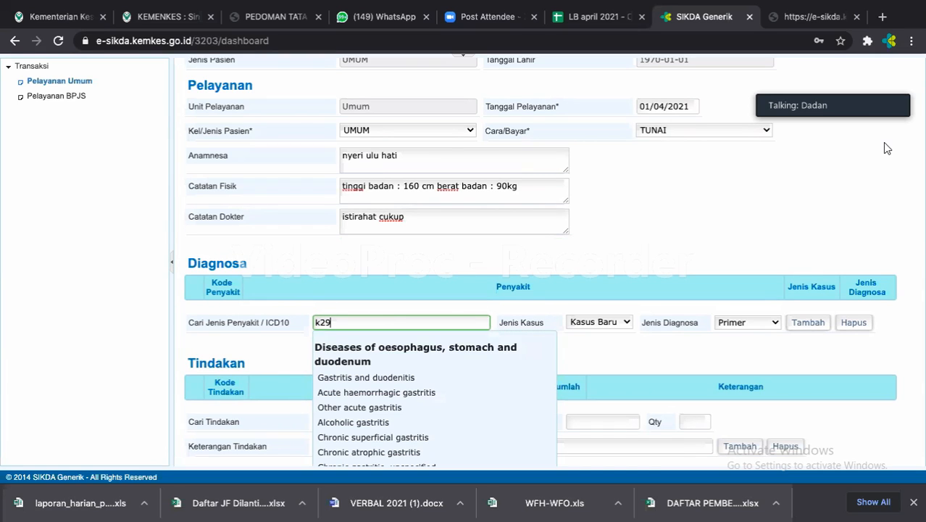
type(".1")
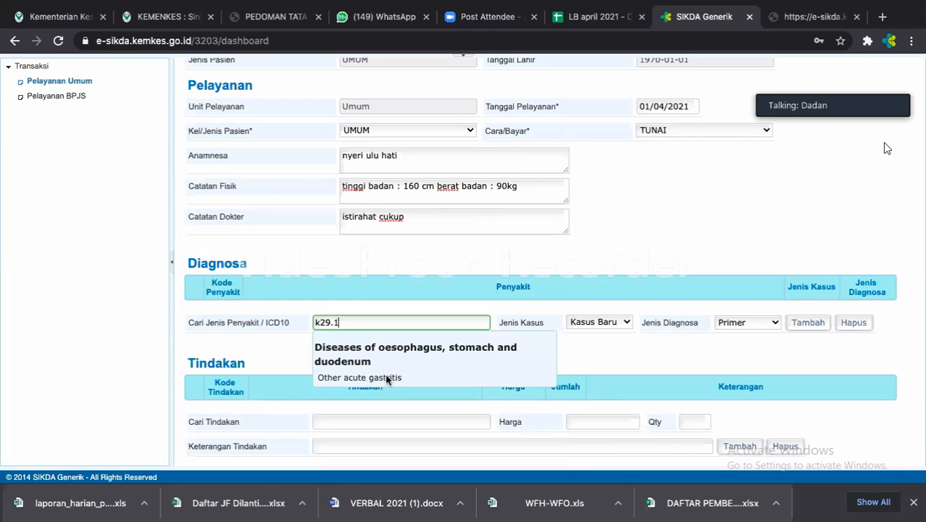
left_click(384, 378)
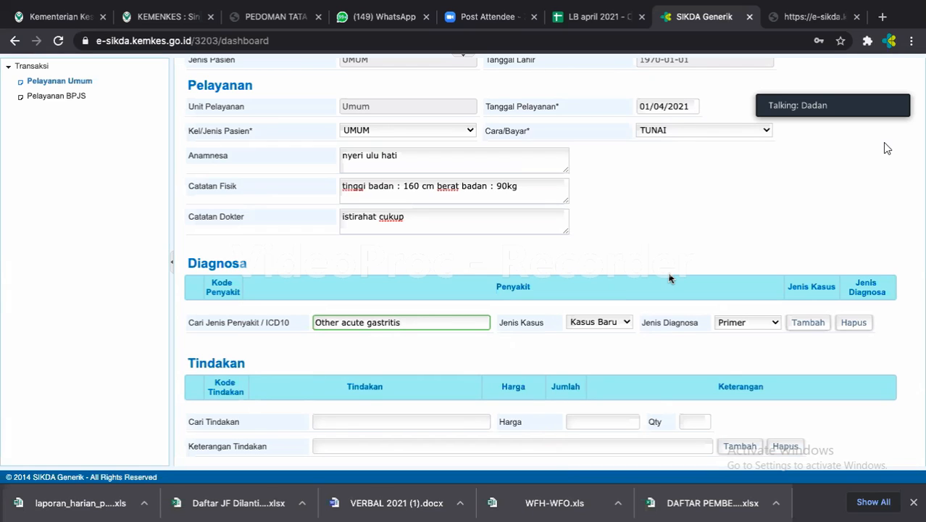
Add K29.1 Other acute gastritis to the diagnosis table as Kasus Baru, Primer.
left_click(774, 325)
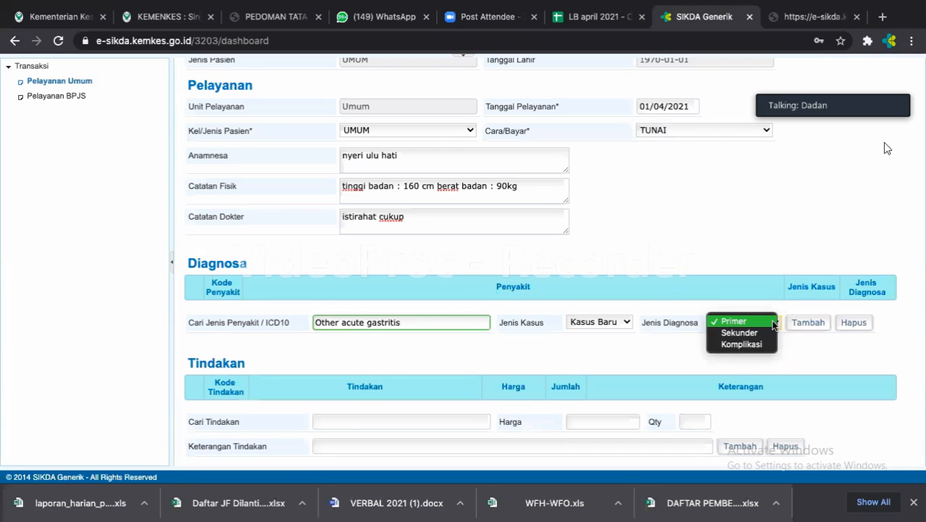
left_click(614, 321)
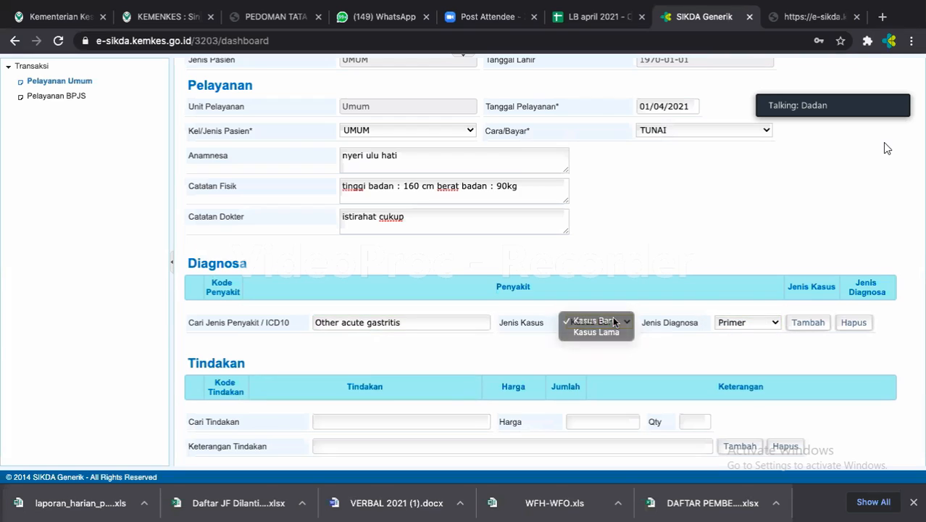
left_click(614, 322)
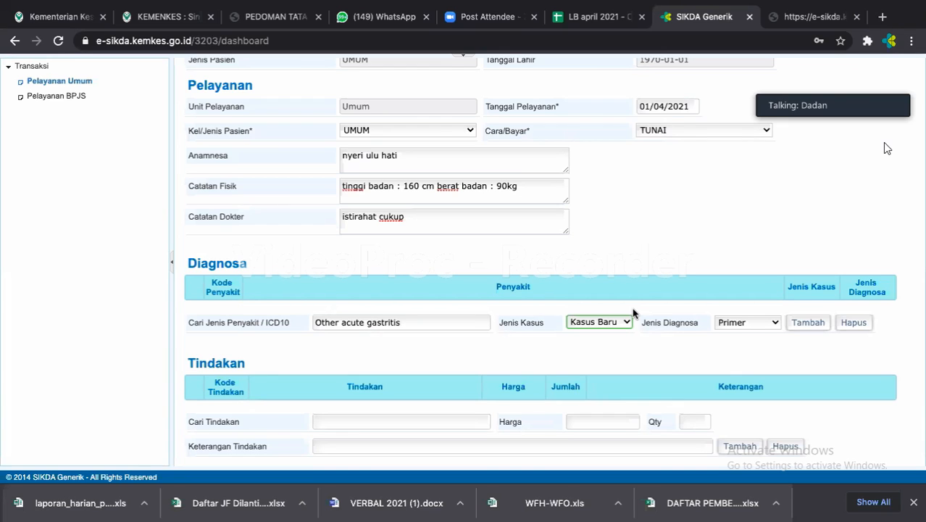
left_click(827, 326)
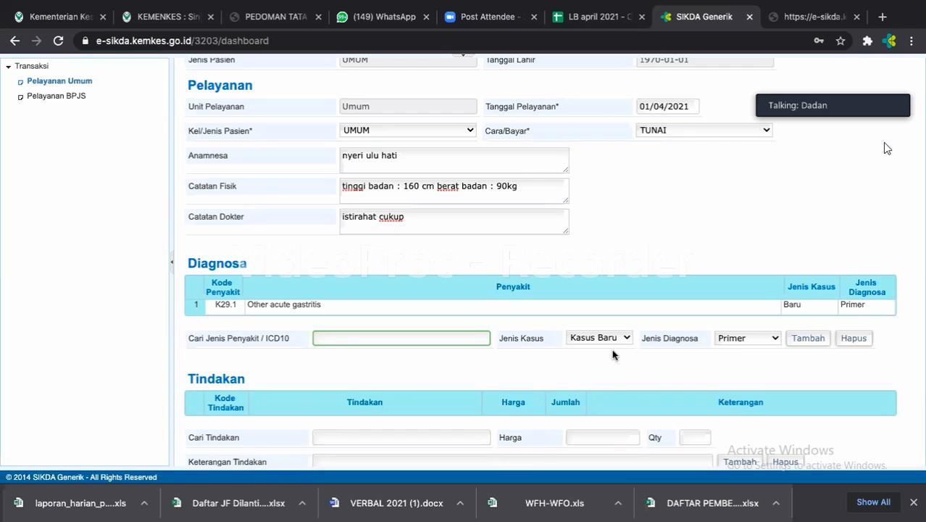
scroll(611, 349, "down", 3)
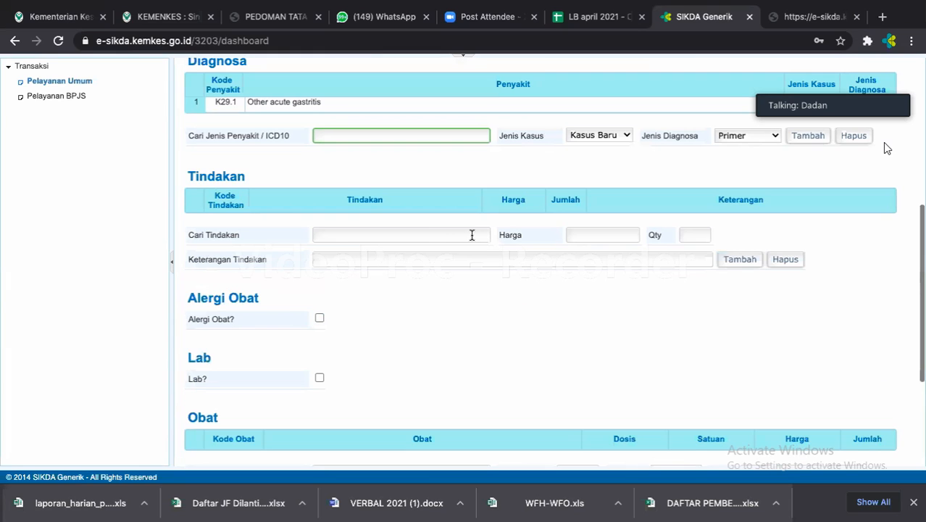
Search procedures for 'dokter' and select 'pemeriksaan dokter umum' priced 7000.
left_click(441, 231)
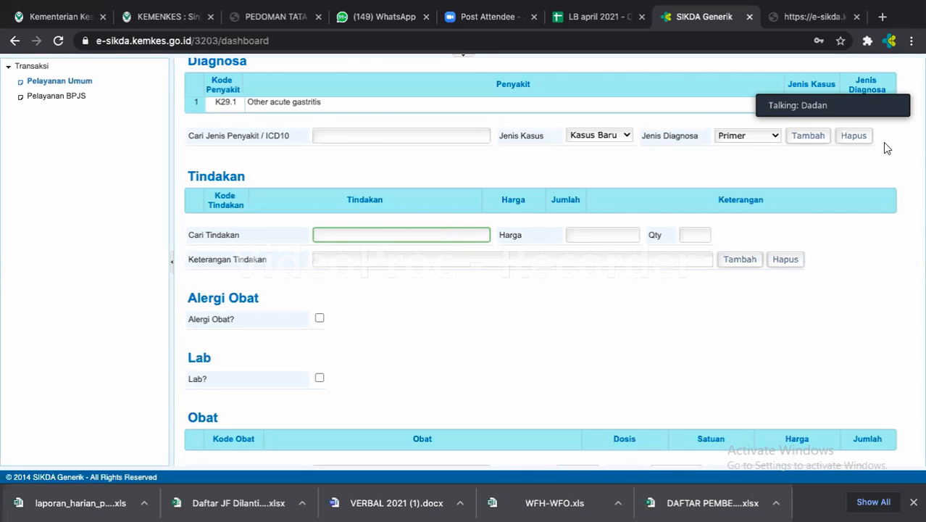
type("dokt")
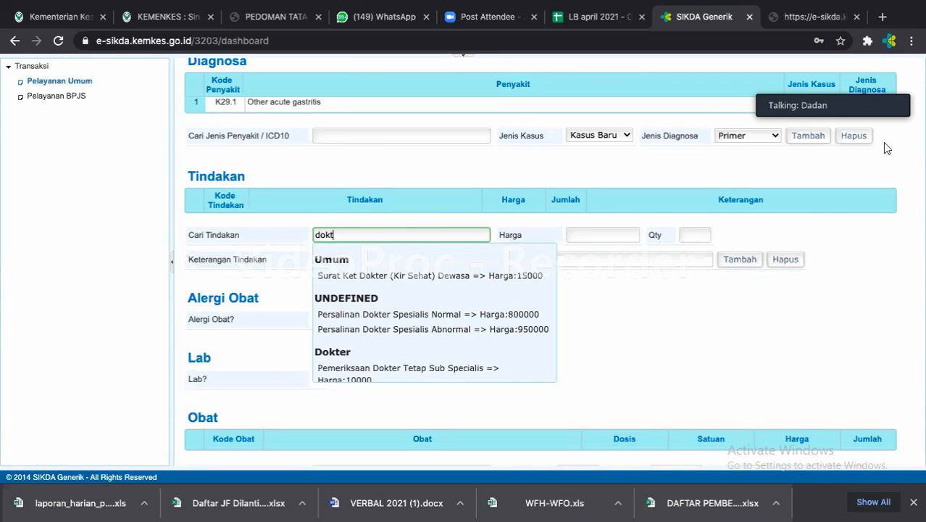
type("er")
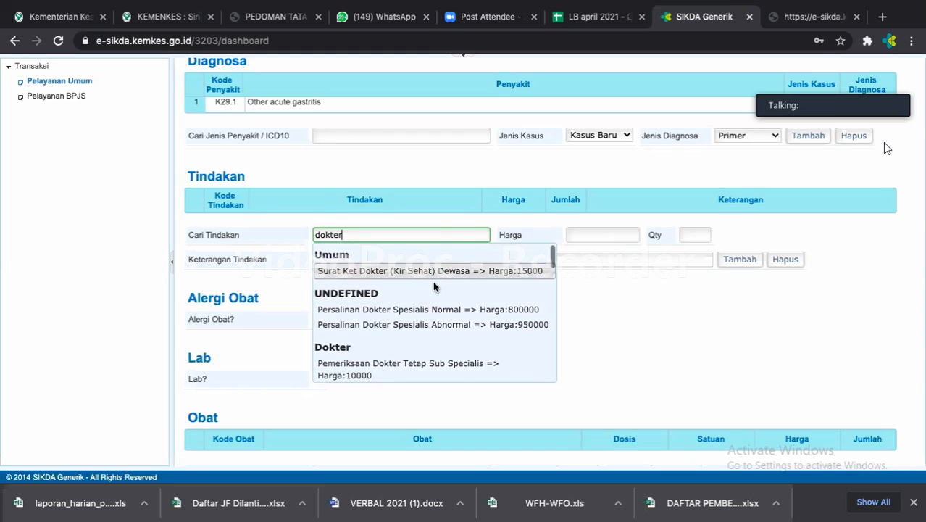
scroll(433, 281, "down", 3)
scroll(432, 299, "down", 1)
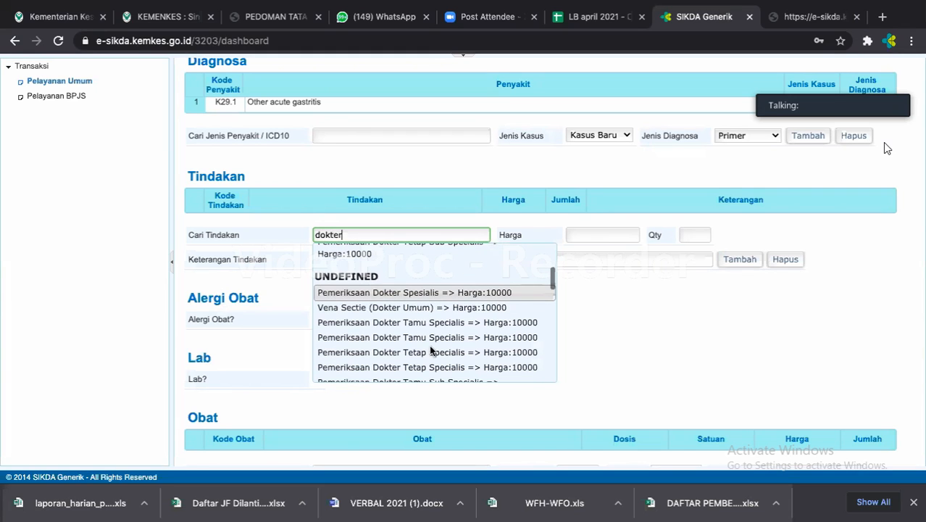
scroll(430, 348, "down", 3)
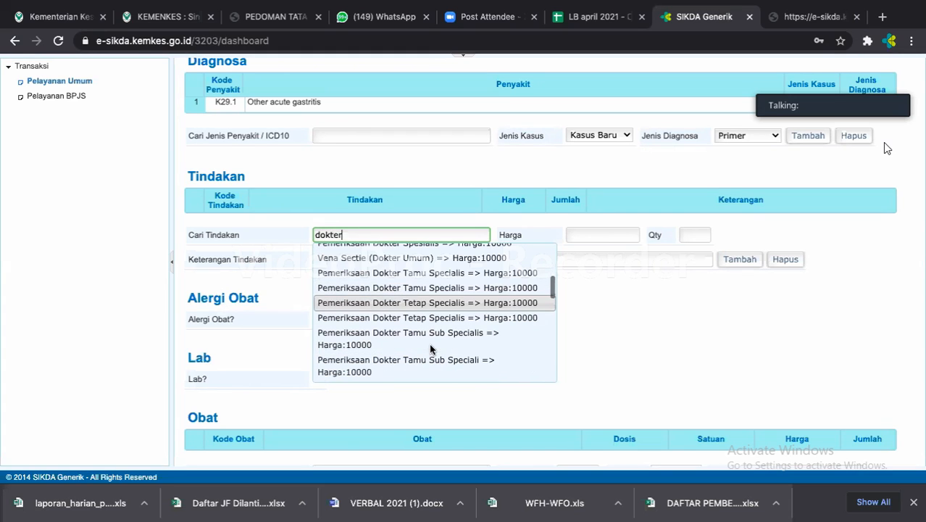
scroll(429, 349, "down", 2)
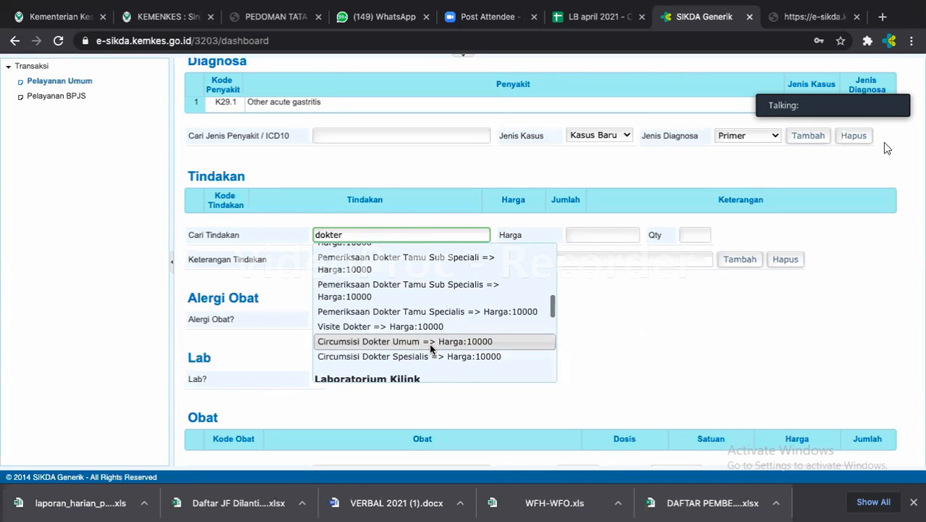
scroll(431, 348, "down", 5)
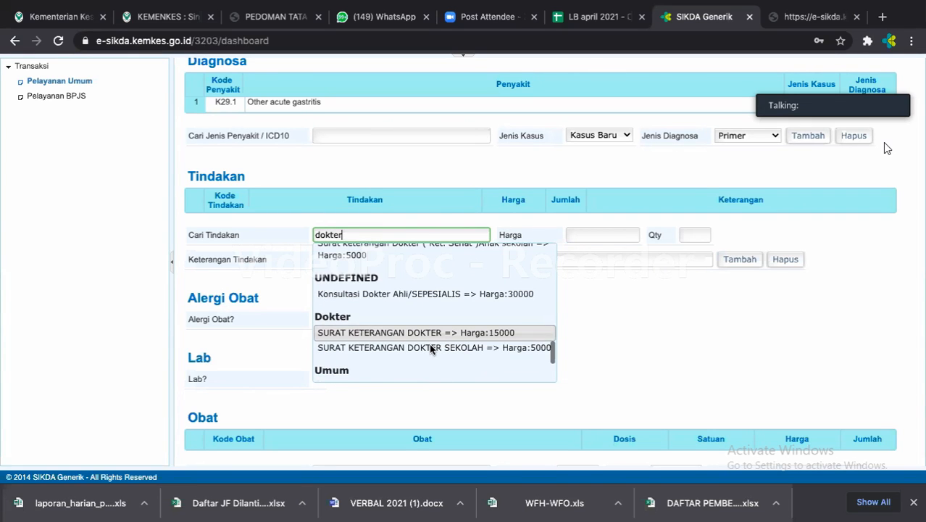
scroll(430, 349, "down", 2)
scroll(430, 348, "down", 1)
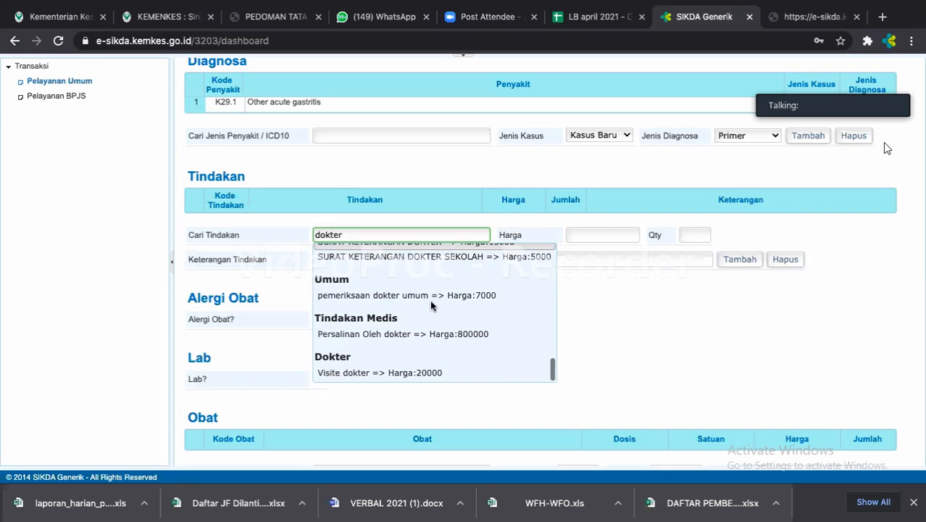
left_click(431, 294)
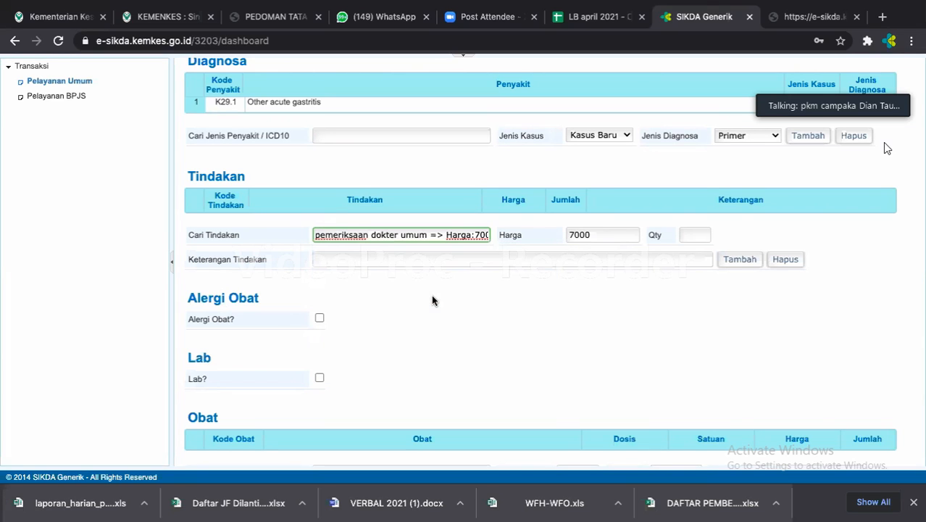
Add the doctor examination with quantity 1 to the Tindakan table, then search 'suntik'.
left_click(690, 237)
type("1")
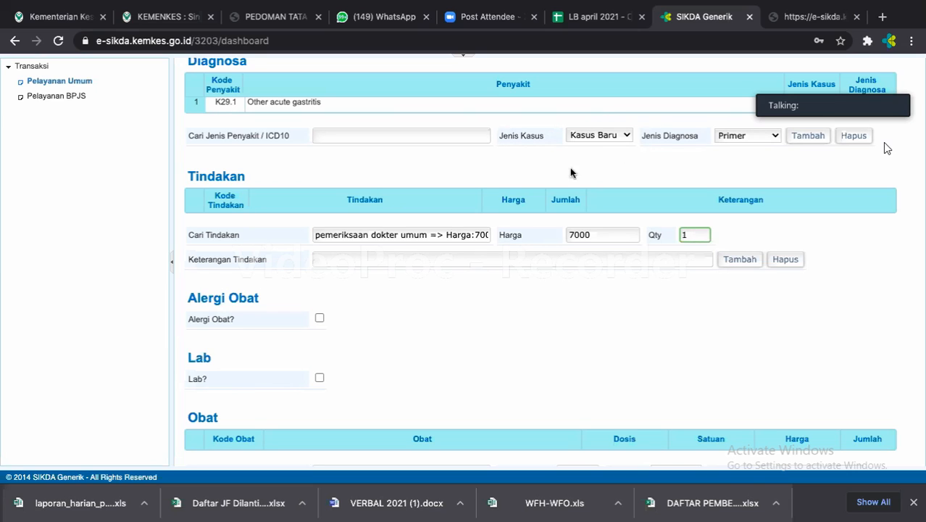
key("Return")
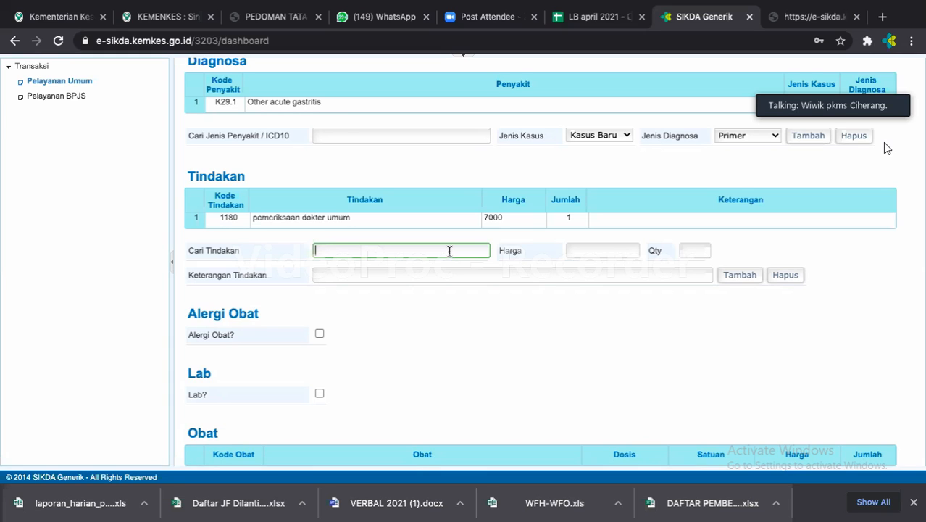
type("s")
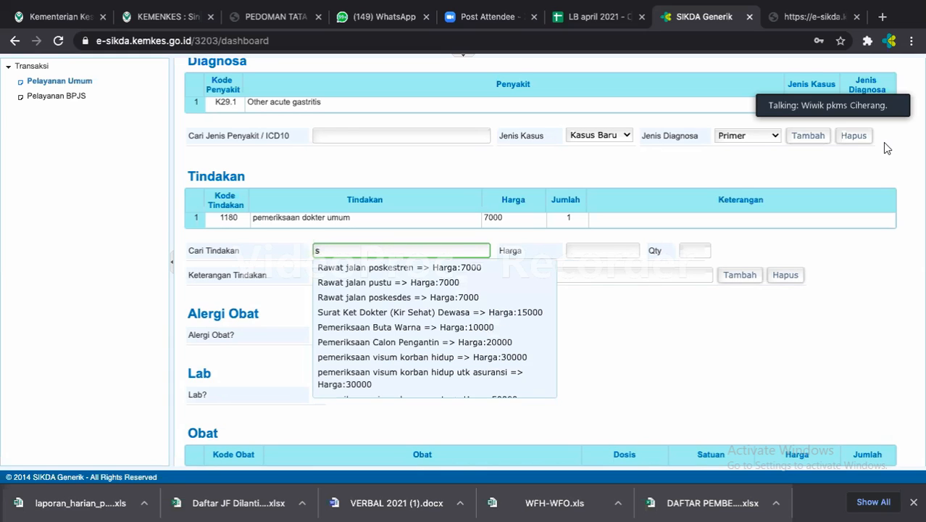
type("untik")
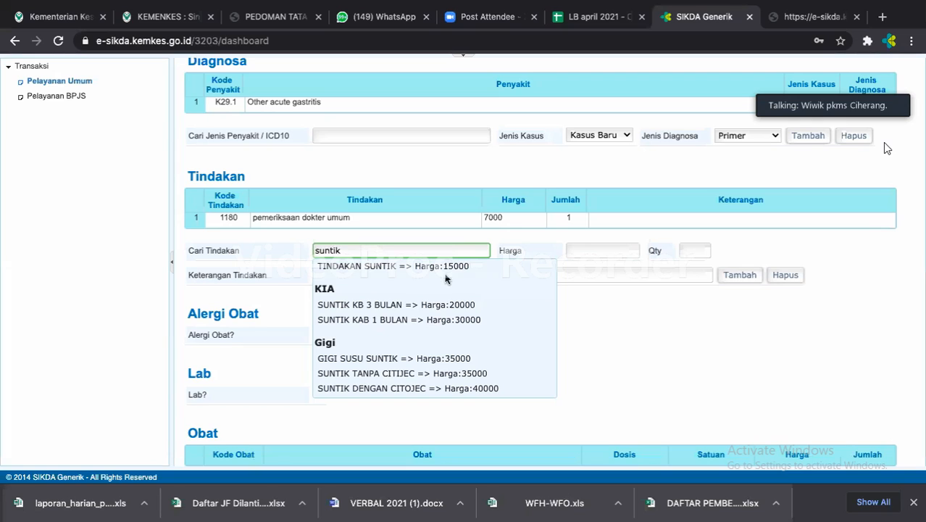
Add TINDAKAN SUNTIK at 15000 with quantity 1 to the Tindakan list.
scroll(440, 305, "up", 1)
scroll(440, 292, "up", 1)
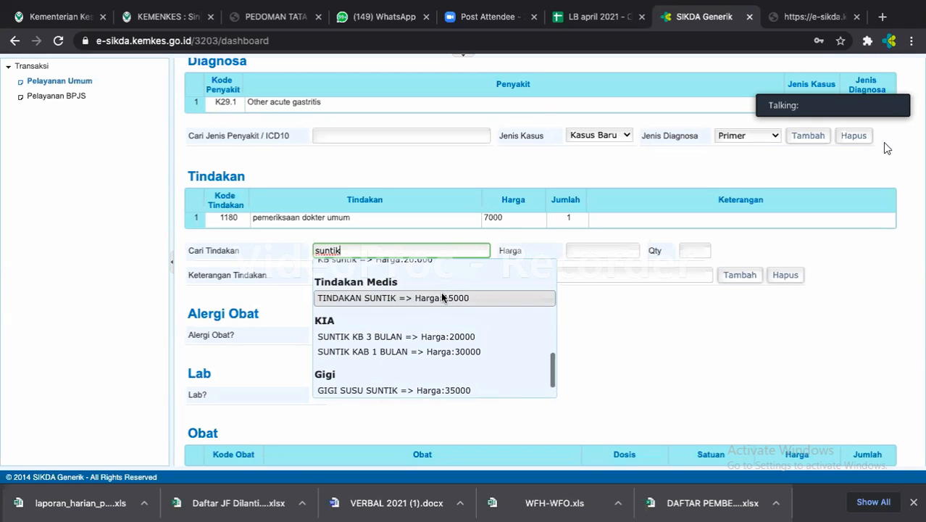
key("Return")
left_click(688, 251)
type("1")
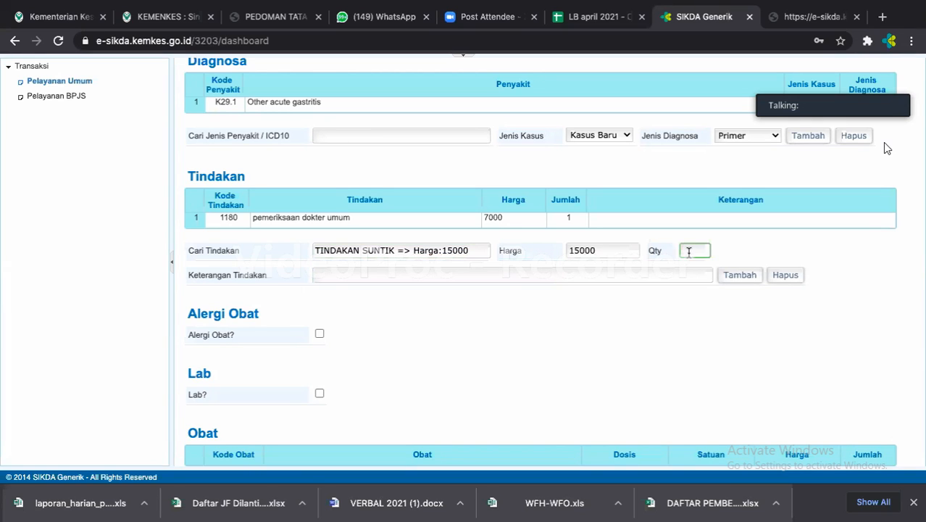
left_click(747, 283)
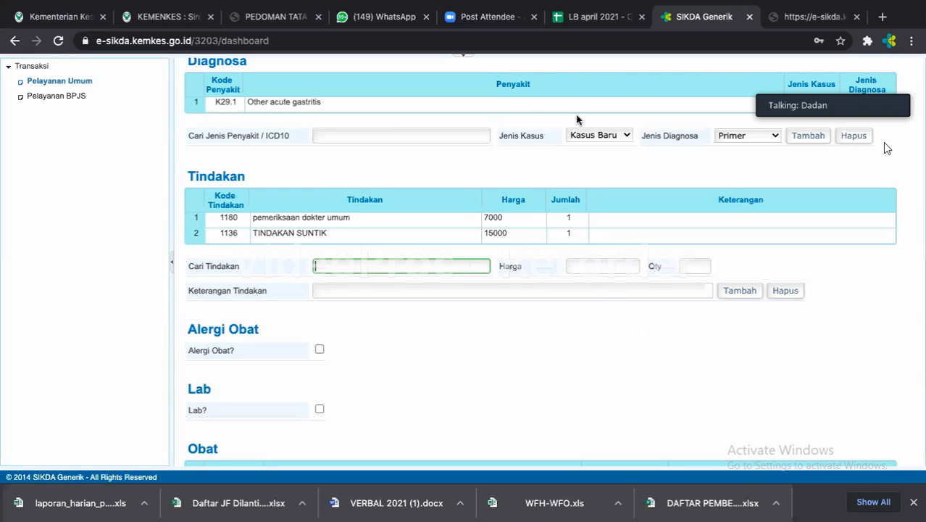
Try Gigi for Konsul Poli Lain, then reset the consultation referral to none.
scroll(558, 163, "down", 2)
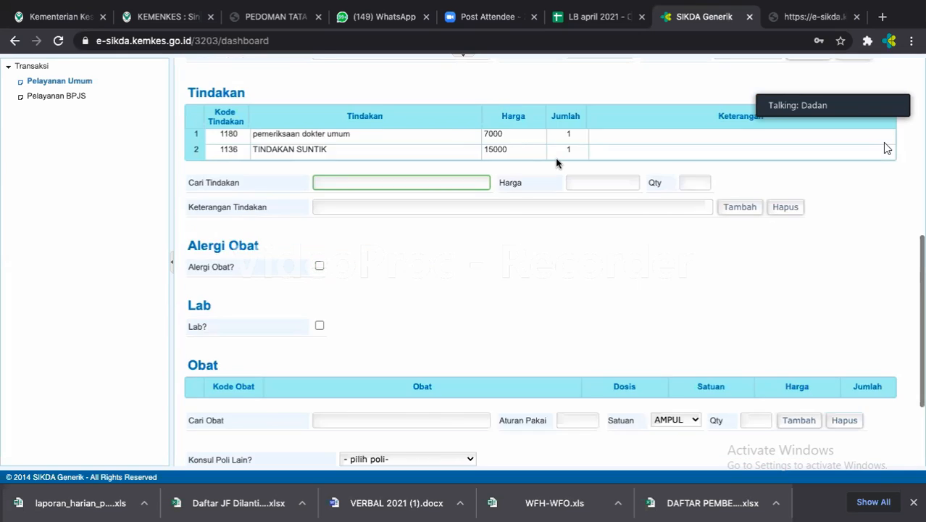
scroll(558, 163, "down", 2)
scroll(557, 163, "down", 1)
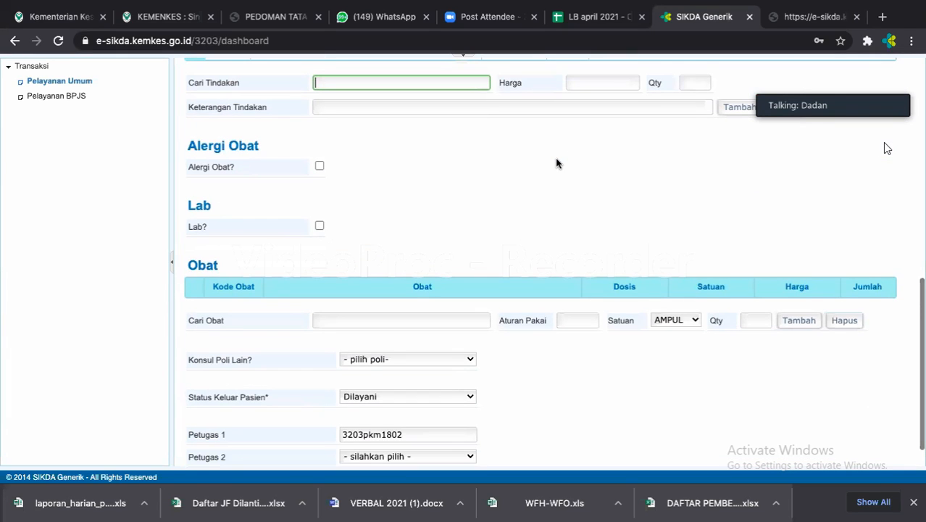
scroll(557, 164, "down", 1)
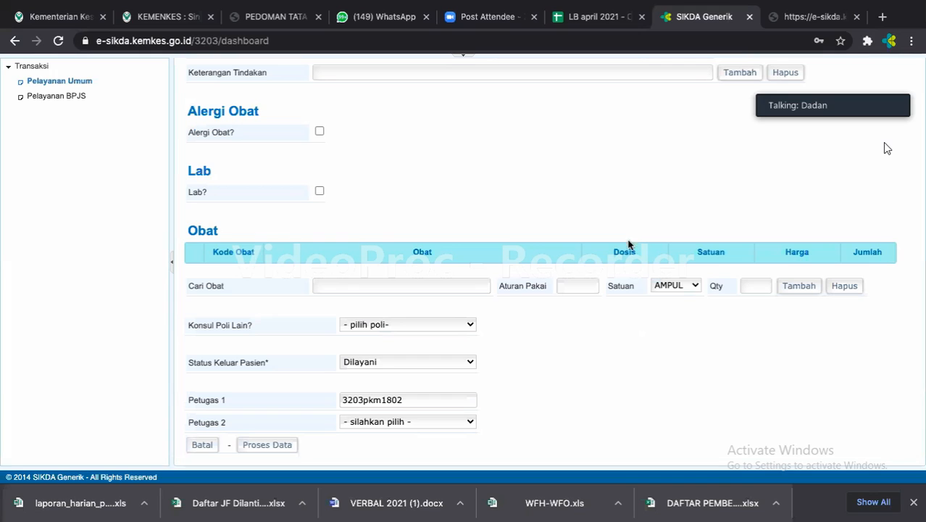
left_click(449, 326)
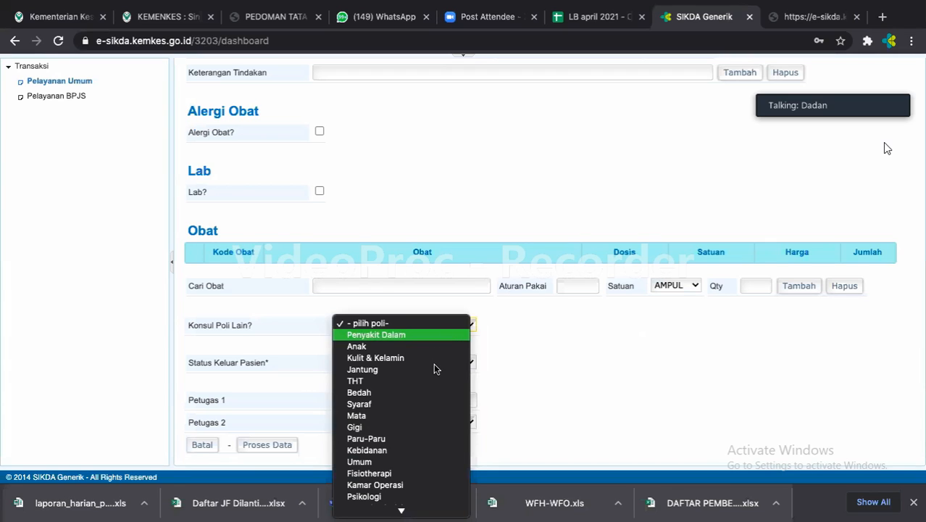
left_click(446, 428)
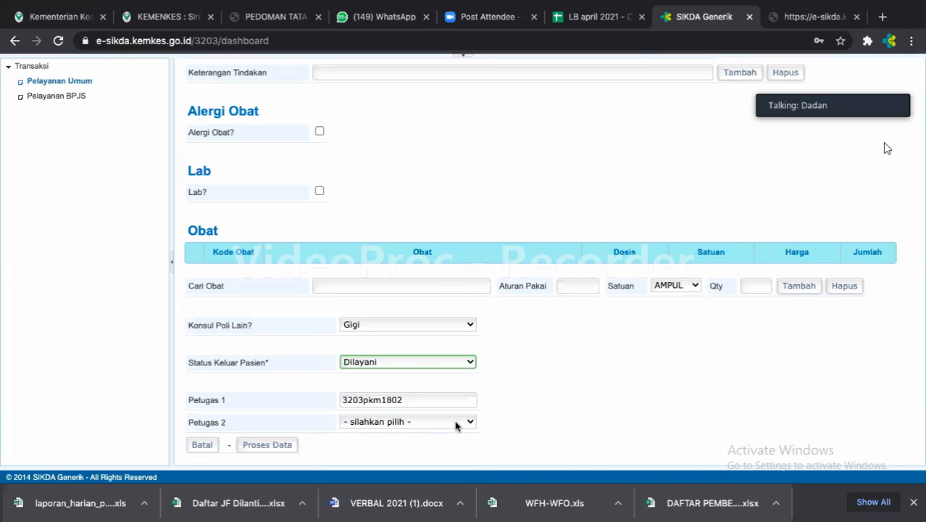
left_click(471, 326)
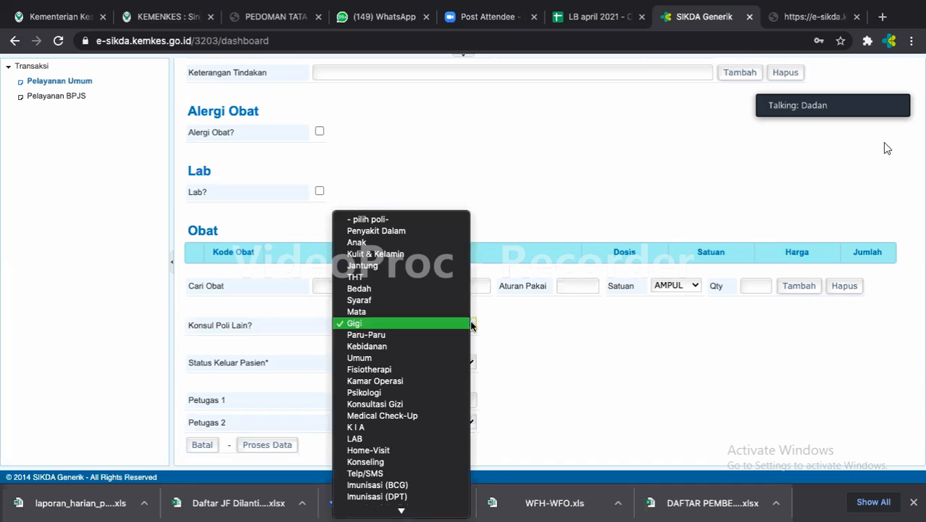
left_click(438, 228)
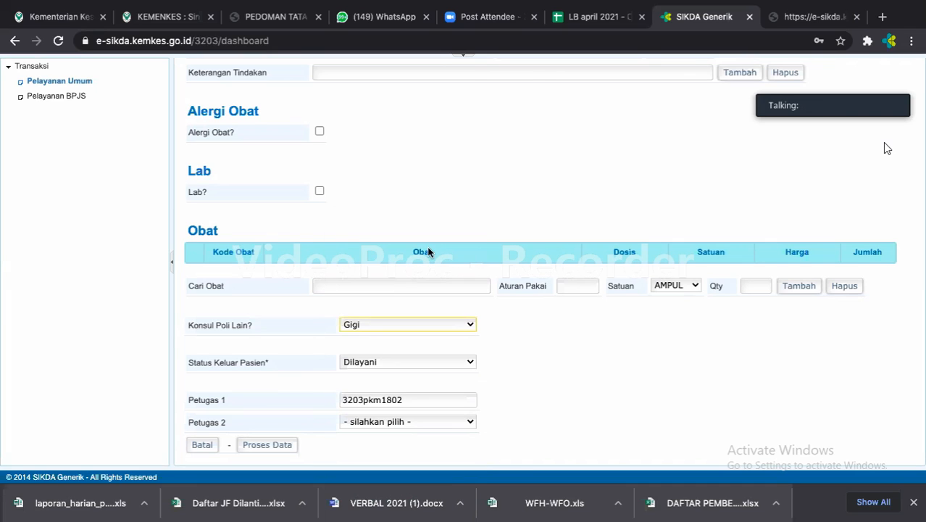
left_click(404, 362)
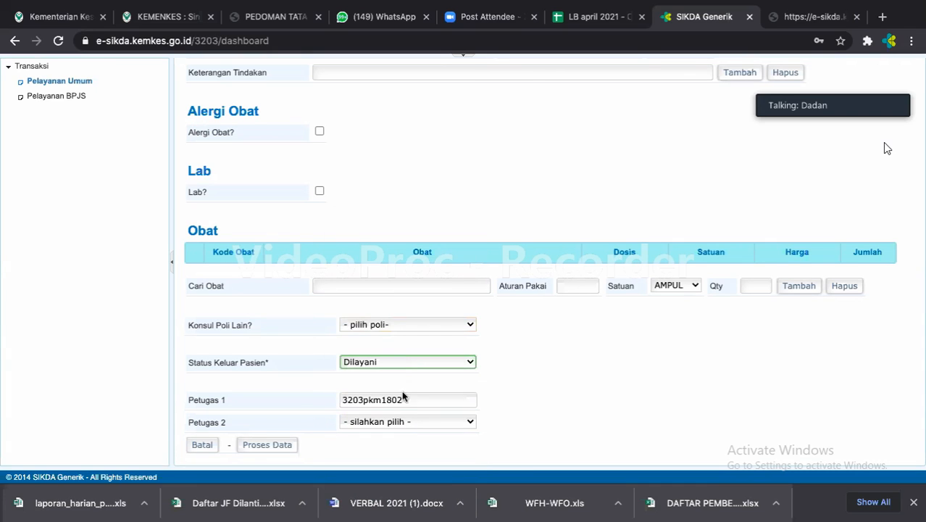
Keep discharge status Dilayani and assign the examining doctor as Petugas 2.
left_click(427, 362)
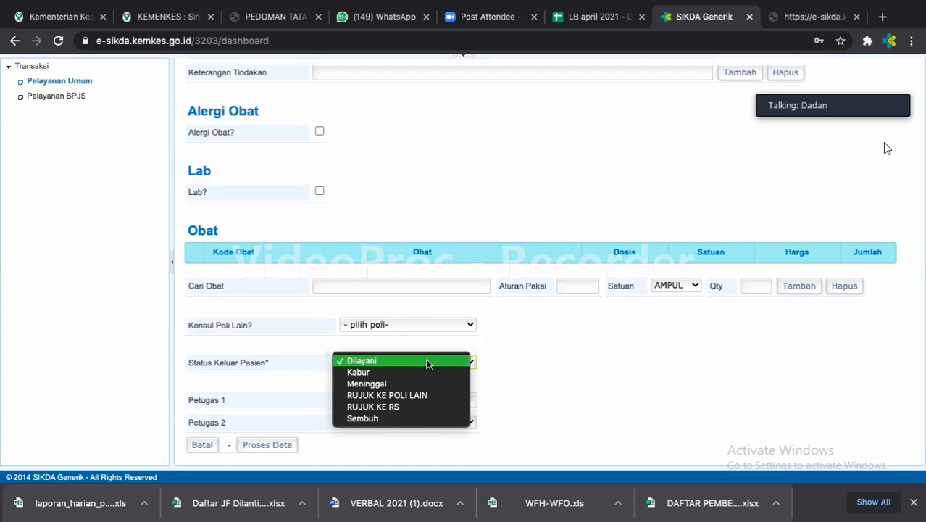
left_click(598, 353)
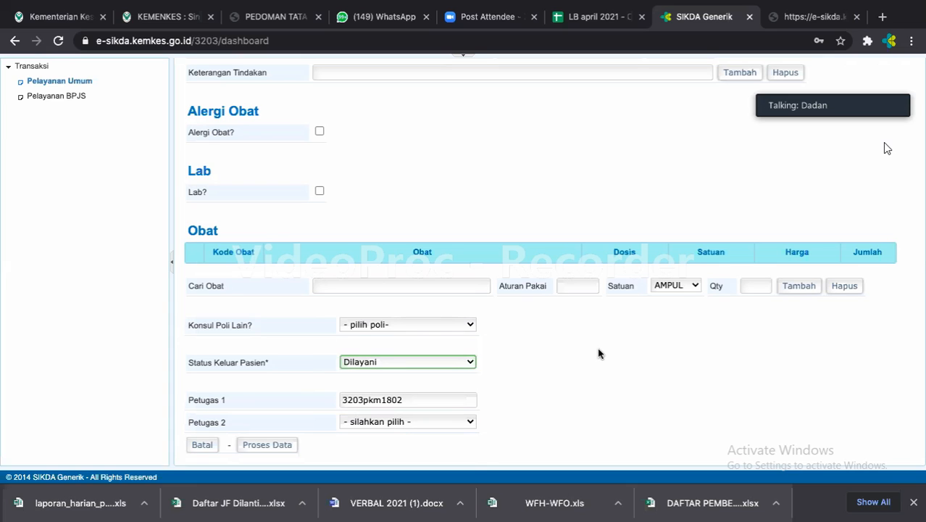
left_click(443, 426)
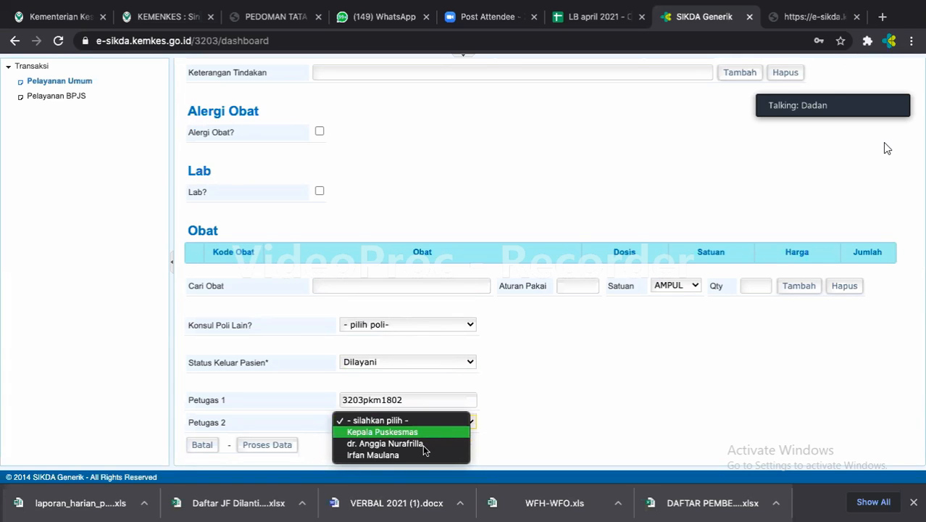
left_click(424, 443)
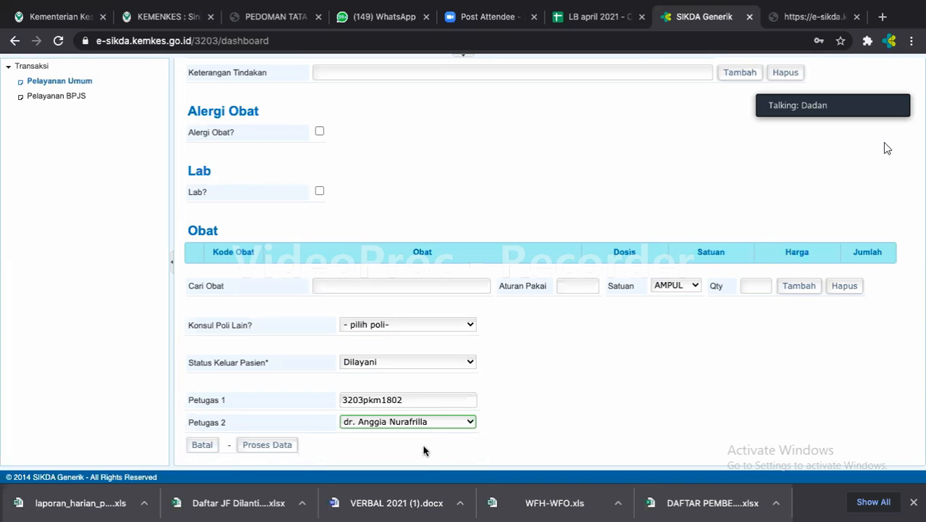
Save with Proses Data and expand the patient row to show the 01-04-2021 visit history.
left_click(261, 453)
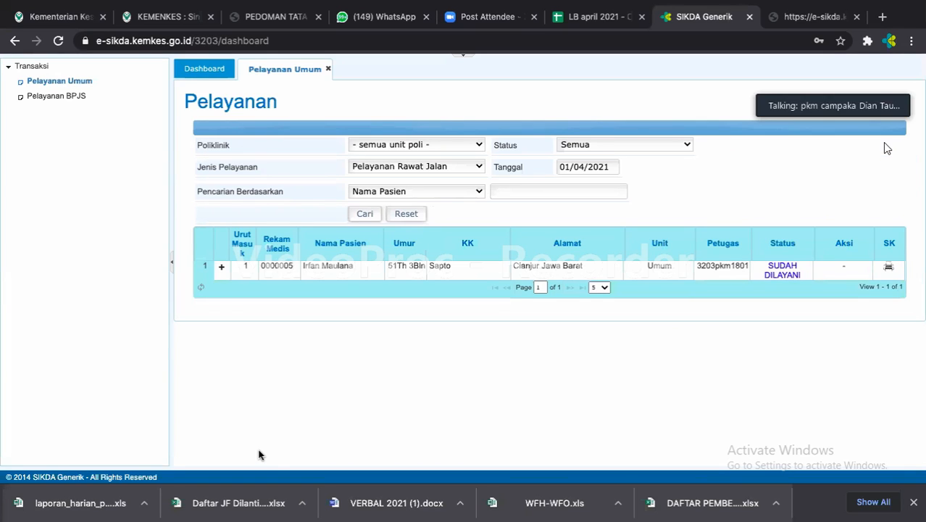
left_click(222, 270)
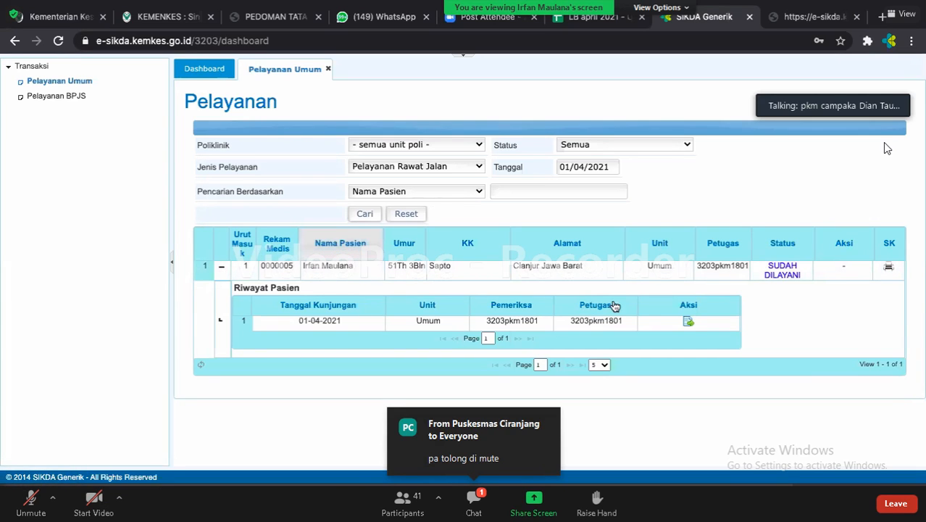
Open the recorded visit's Detail Rawat Jalan and scroll through the saved details.
left_click(688, 322)
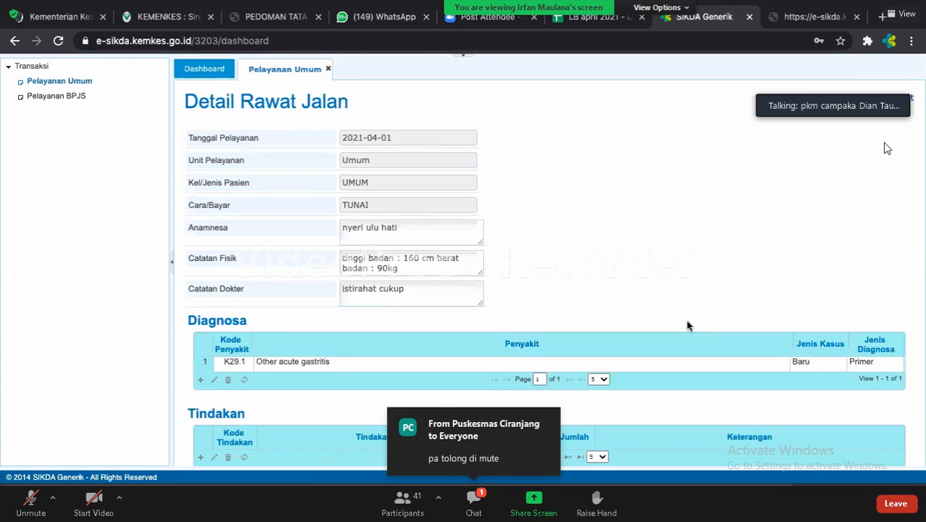
scroll(688, 286, "down", 1)
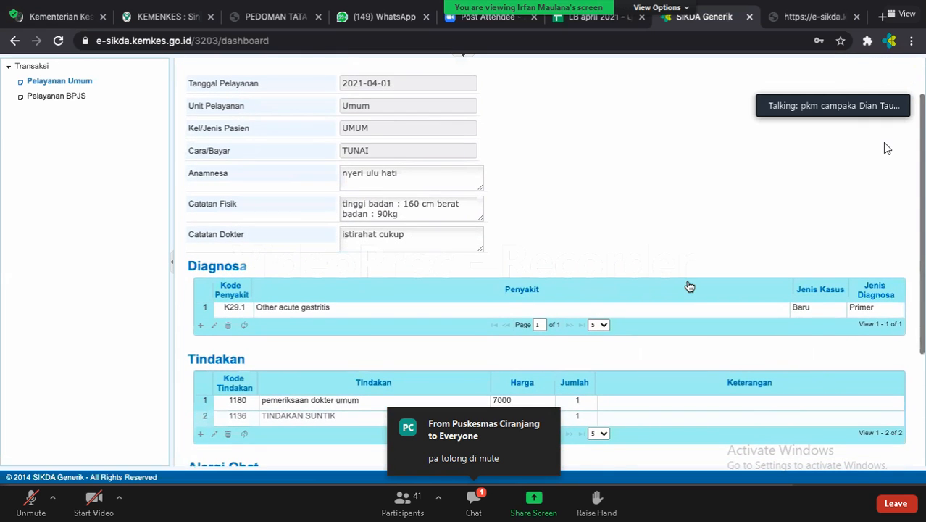
scroll(690, 287, "down", 1)
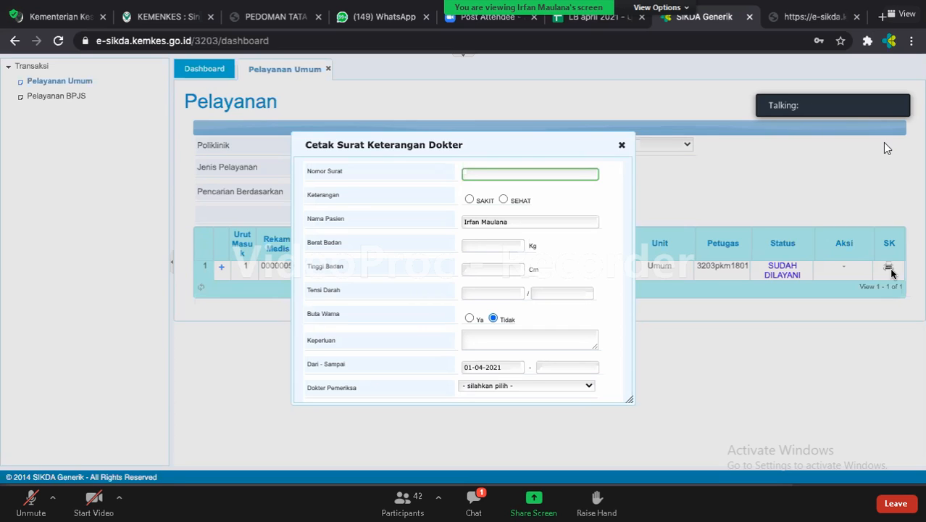
Enter the letter number and set the certificate type to SAKIT.
type("1234566567")
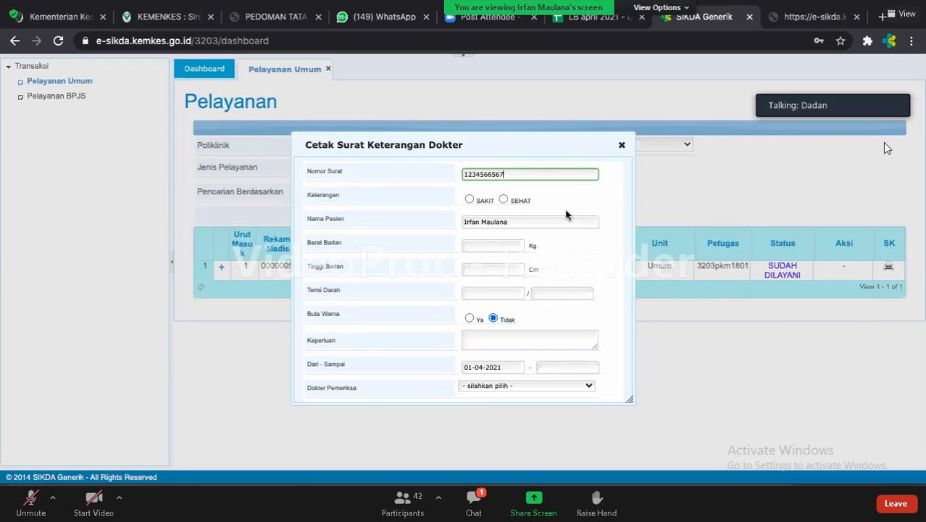
left_click(470, 199)
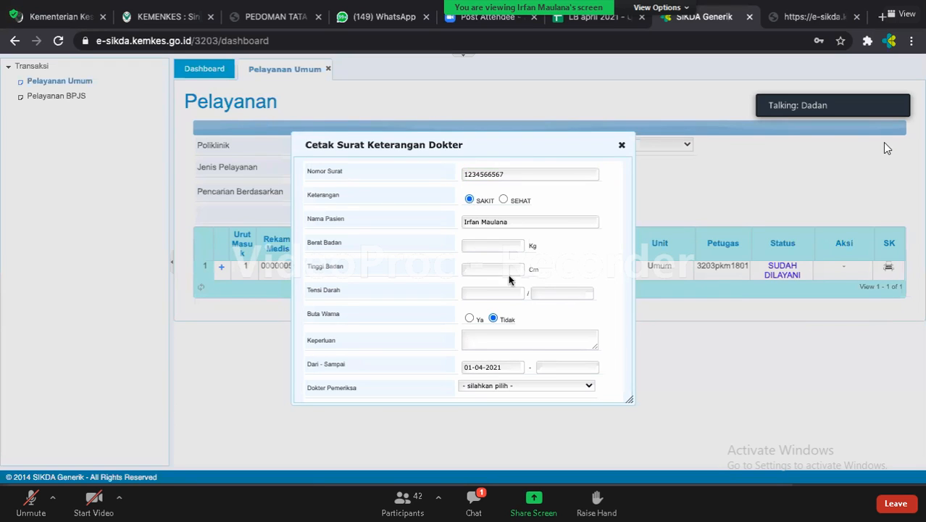
left_click(490, 245)
left_click(506, 199)
left_click(505, 198)
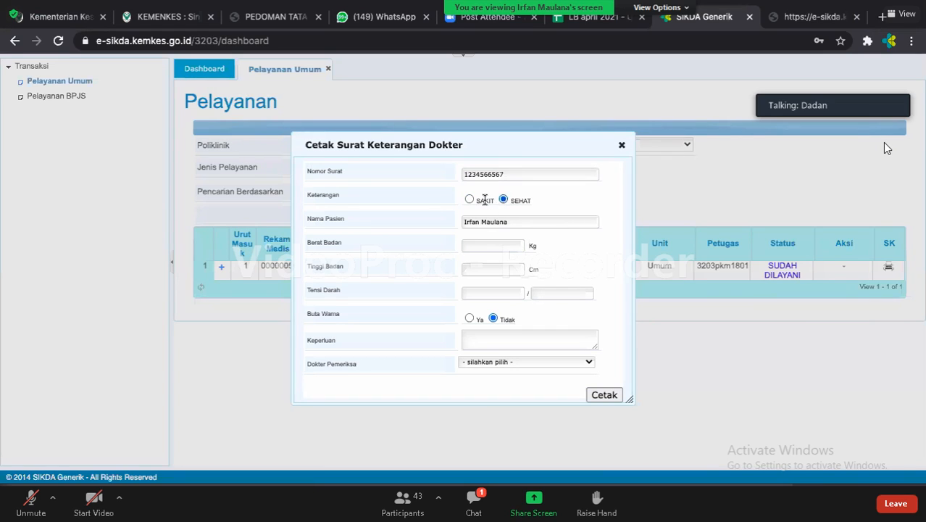
left_click(469, 199)
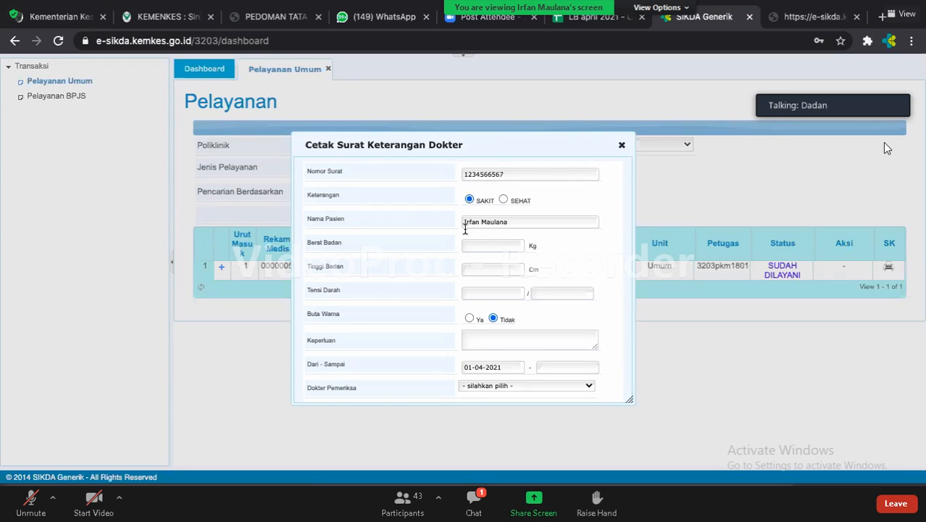
Enter body weight 90 Kg and height 160 Cm.
left_click(480, 245)
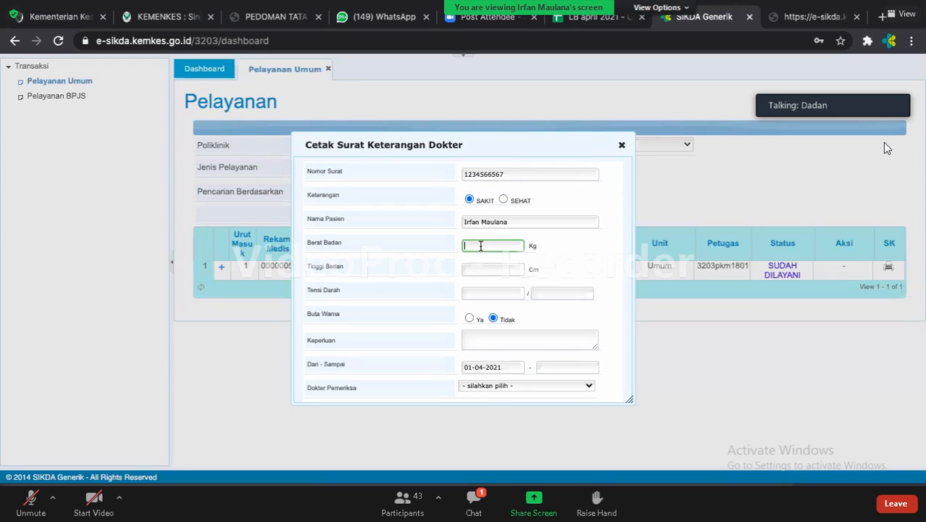
type("90")
left_click(478, 268)
type("160")
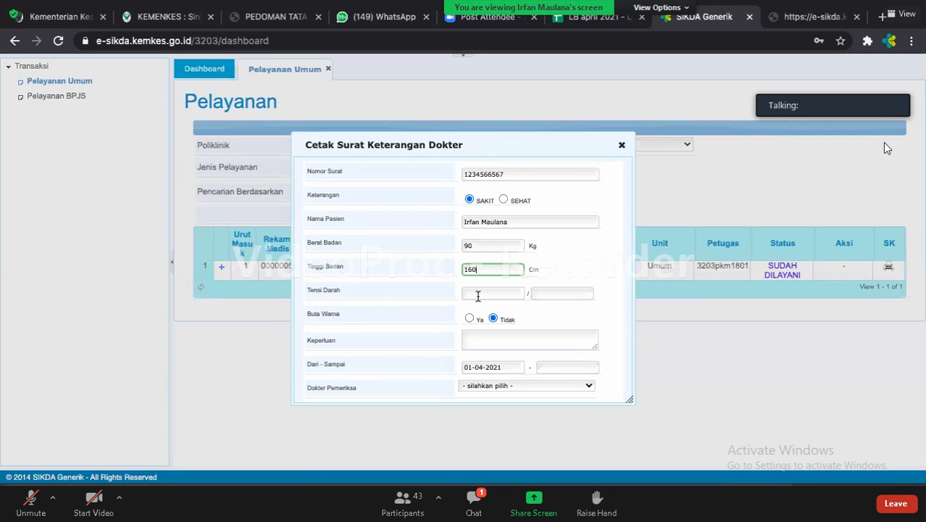
Record blood pressure 170/90 and enter 'izin sakit' as the letter's purpose.
left_click(479, 294)
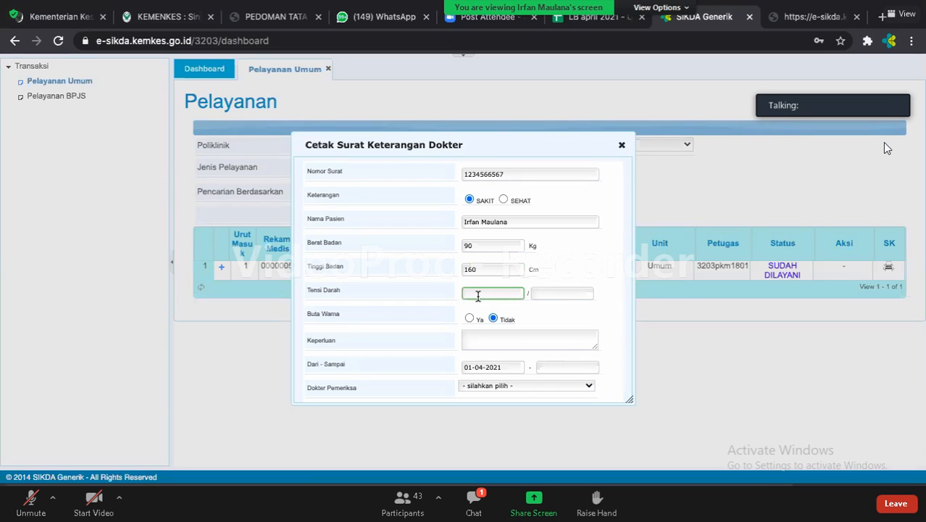
type("110")
left_click(554, 294)
type("90")
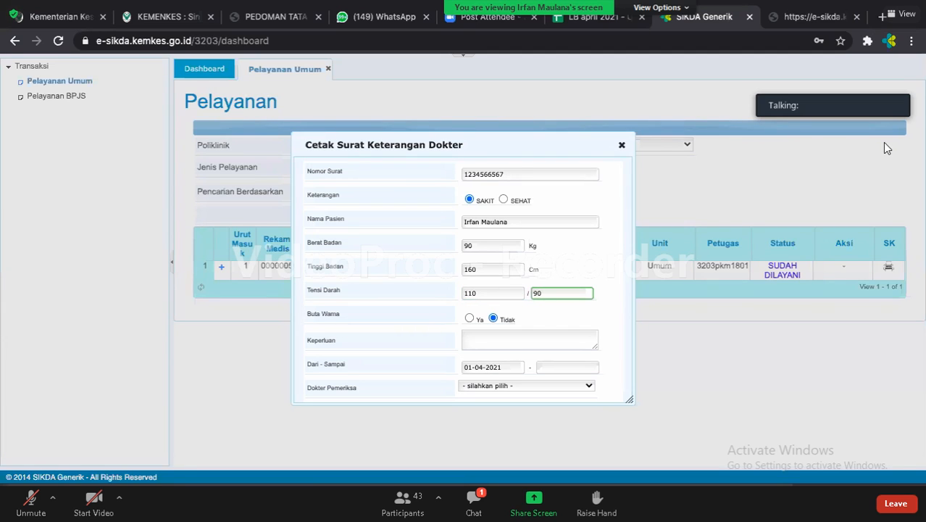
left_click(517, 341)
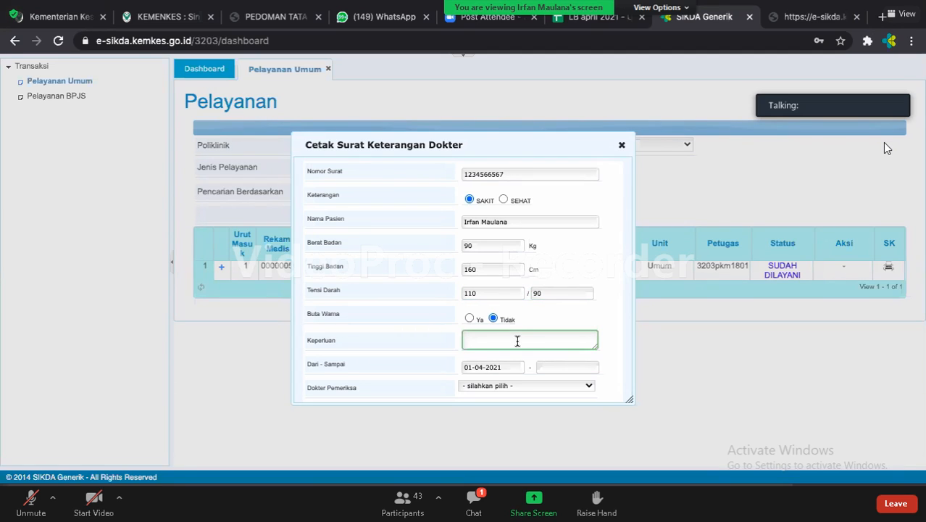
left_click(502, 296)
key("BackSpace")
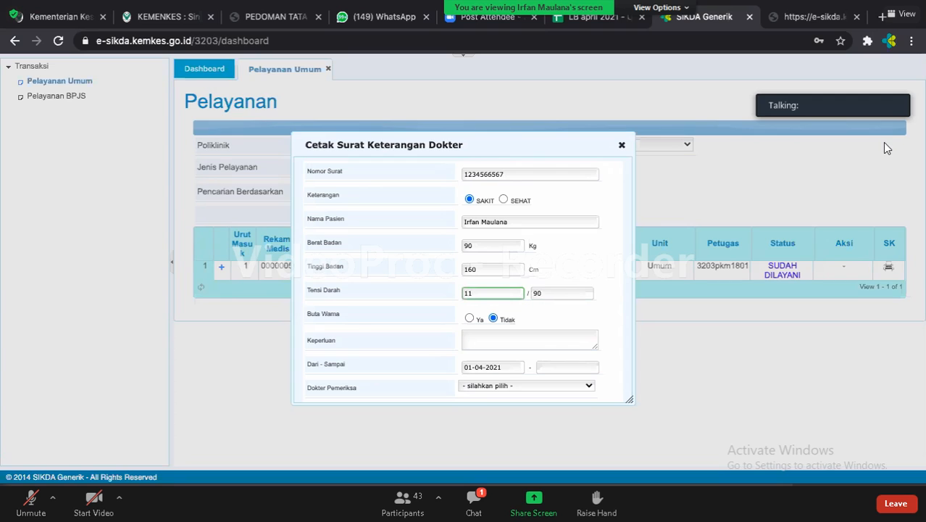
key("BackSpace")
type("70")
left_click(501, 336)
type("iz")
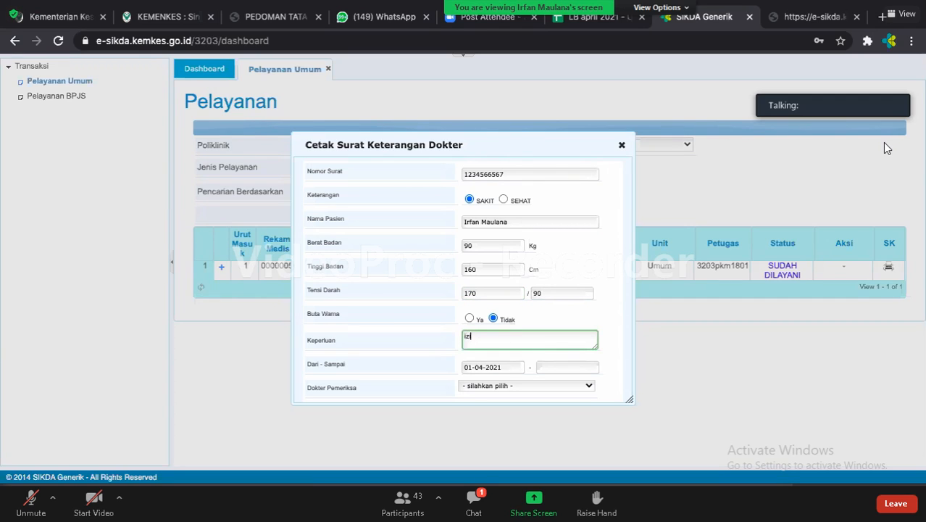
type("in sakit")
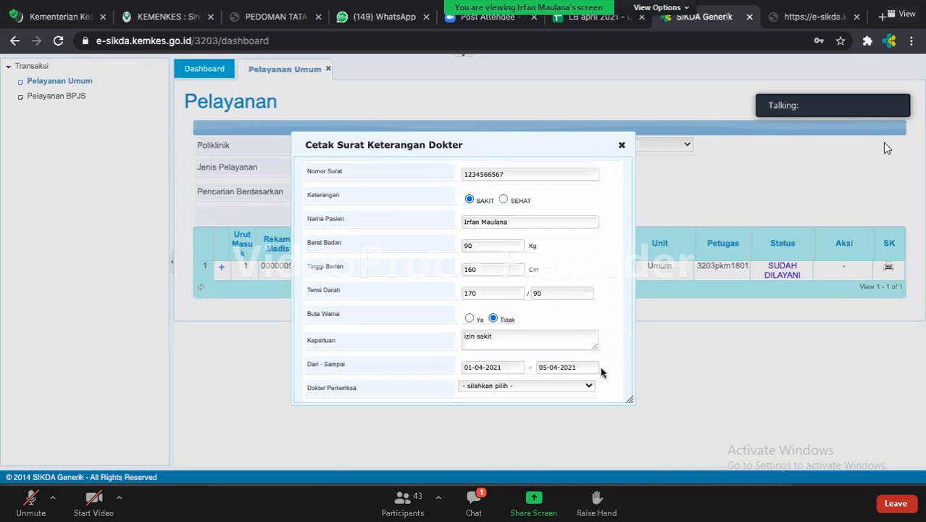
Choose the examining doctor and generate the 01-04-2021 to 05-04-2021 sick letter.
left_click(545, 385)
left_click(508, 402)
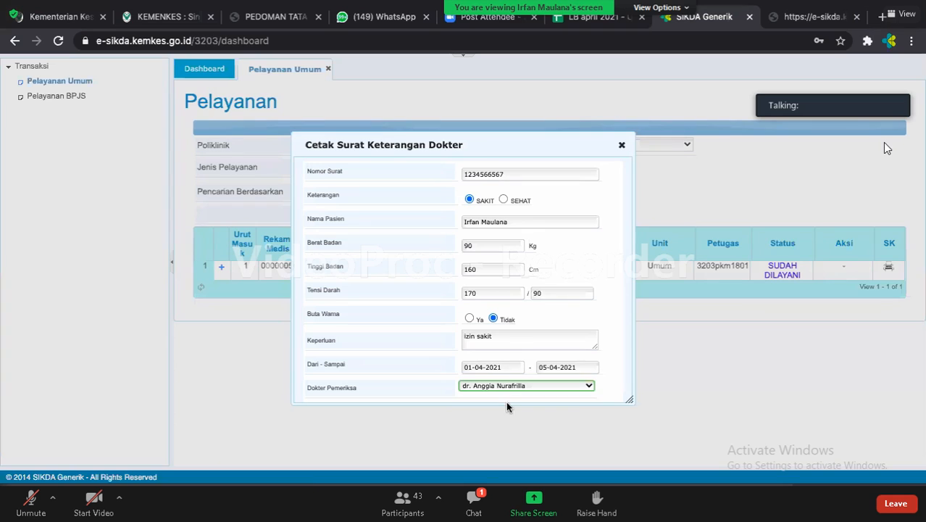
left_click_drag(472, 142, 316, 94)
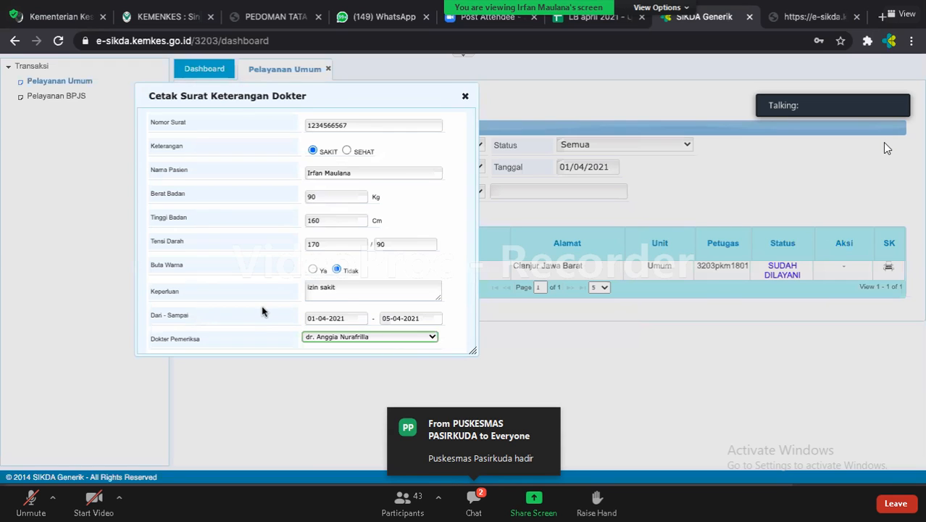
scroll(261, 305, "down", 1)
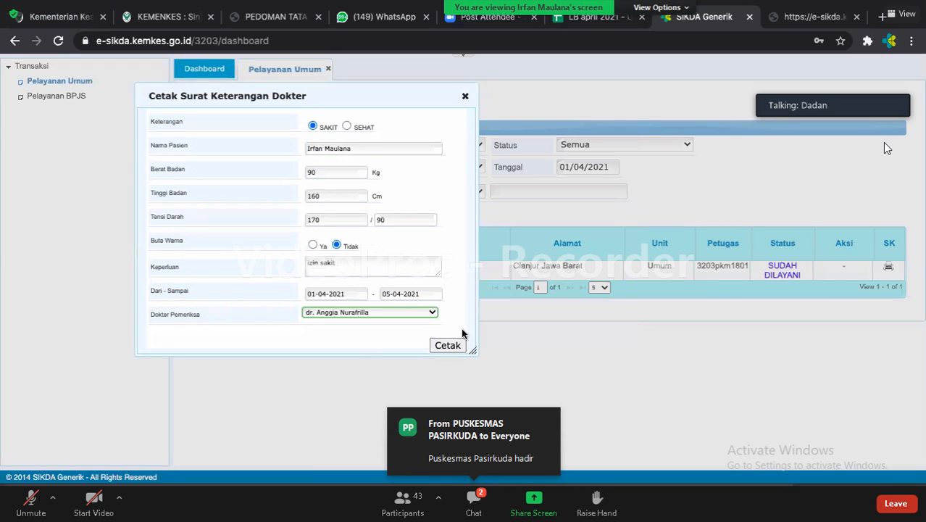
left_click(454, 347)
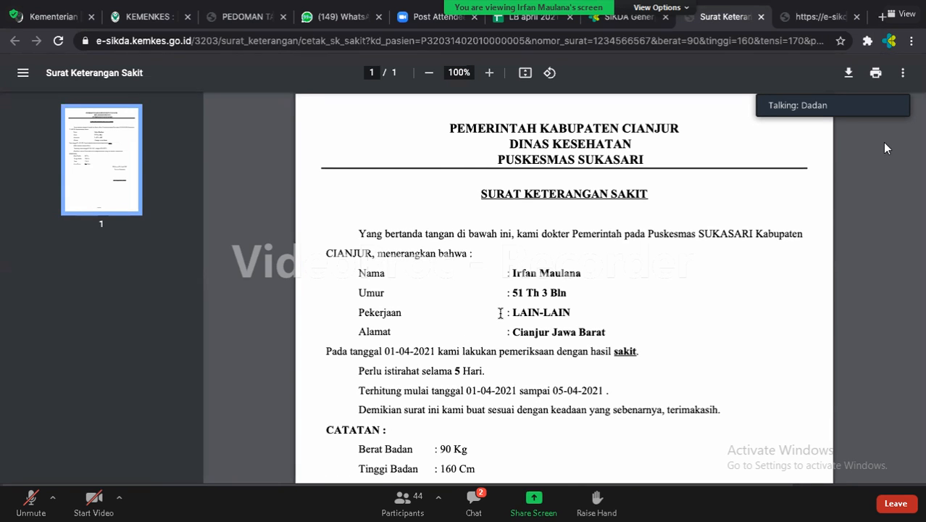
Scroll through the Surat Keterangan Sakit PDF, then return to the SIKDA Generik dashboard tab.
scroll(500, 313, "down", 1)
scroll(513, 304, "up", 1)
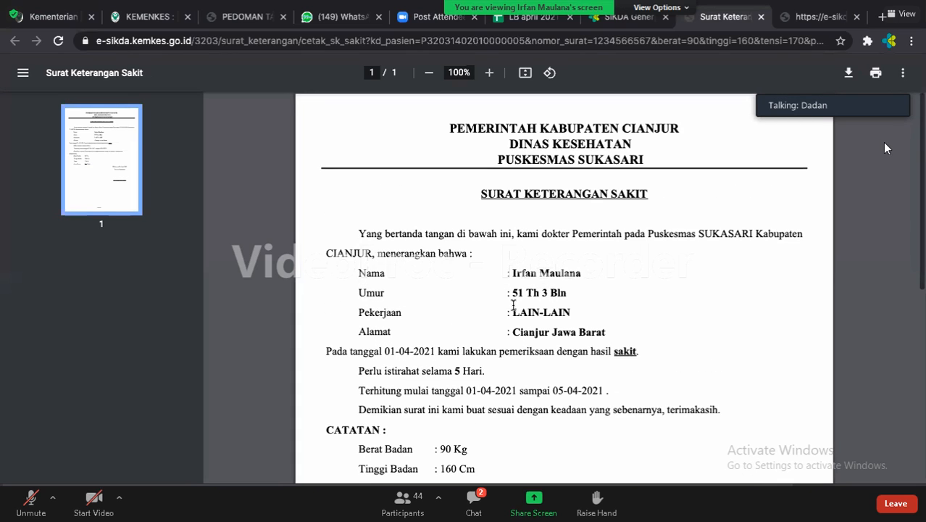
scroll(513, 305, "down", 1)
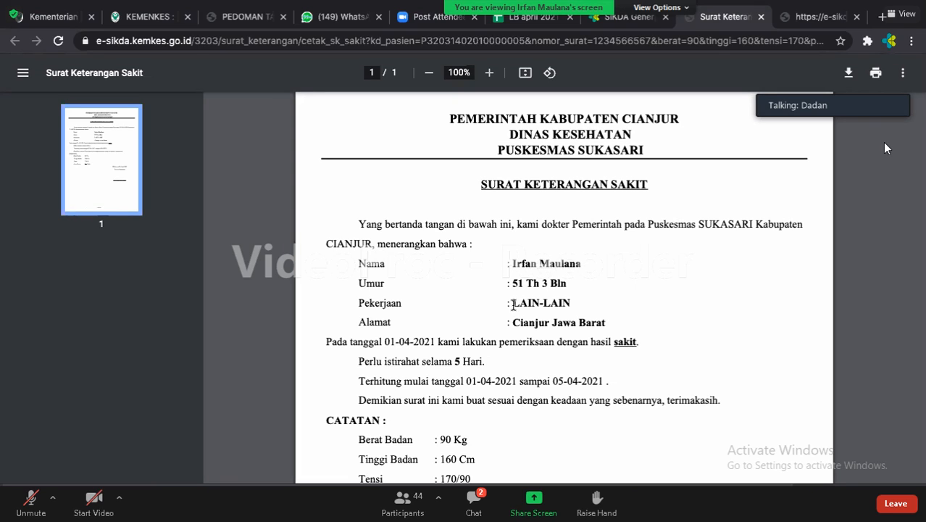
scroll(492, 243, "down", 3)
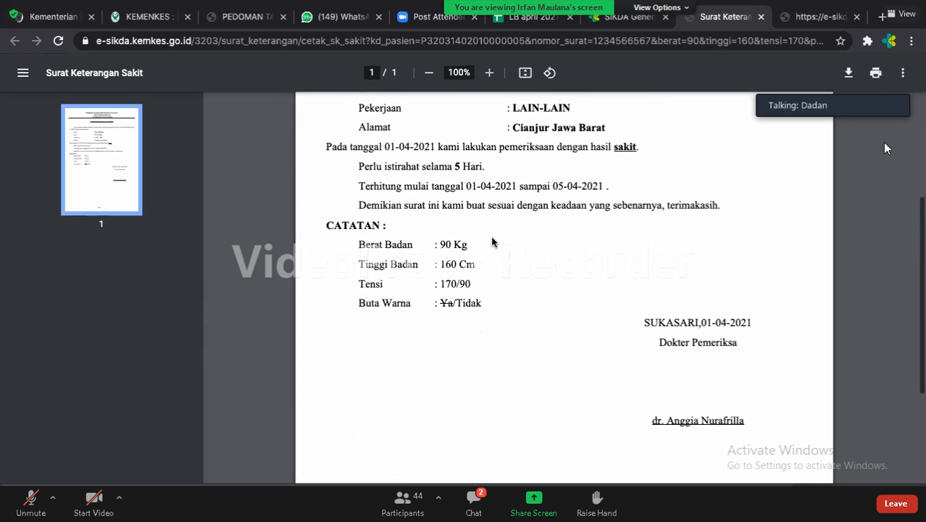
scroll(493, 243, "down", 2)
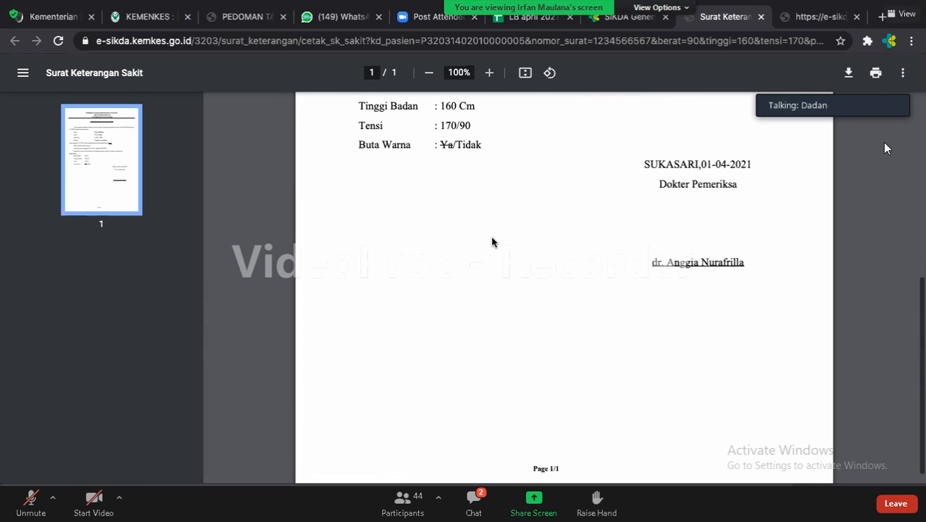
scroll(492, 243, "down", 1)
scroll(492, 242, "up", 4)
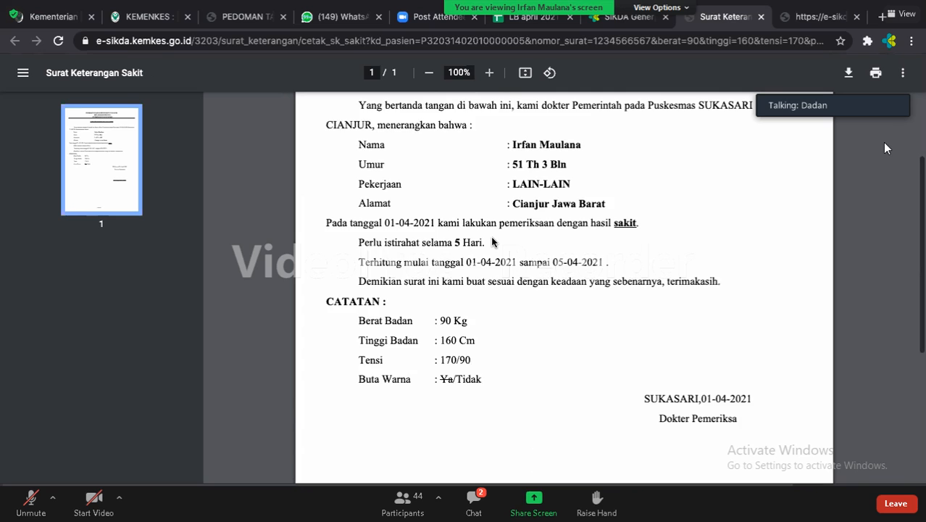
scroll(492, 242, "up", 2)
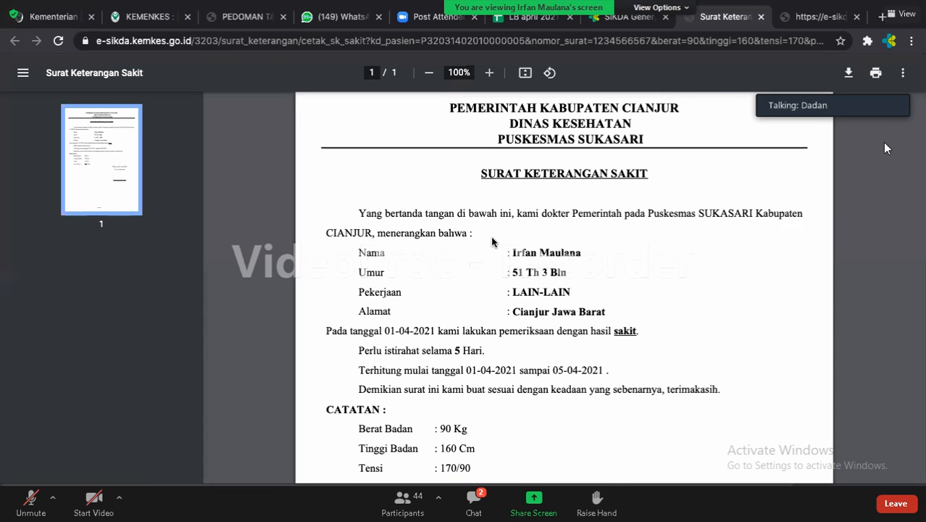
scroll(492, 241, "up", 1)
scroll(492, 242, "down", 3)
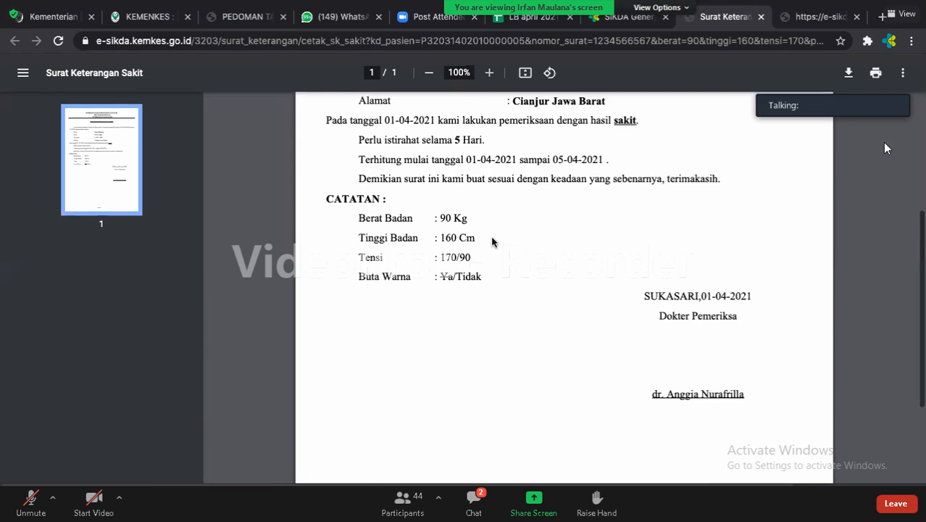
scroll(492, 242, "down", 2)
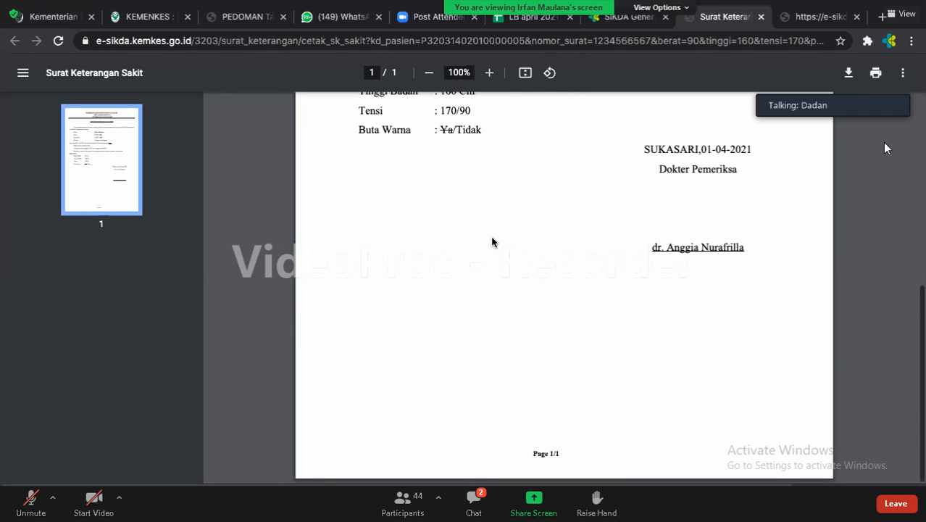
scroll(492, 241, "up", 5)
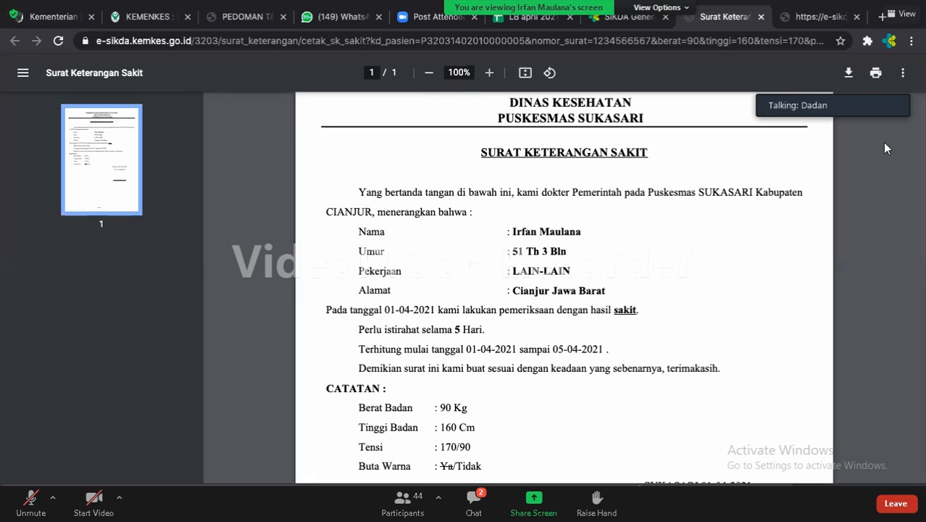
left_click(627, 18)
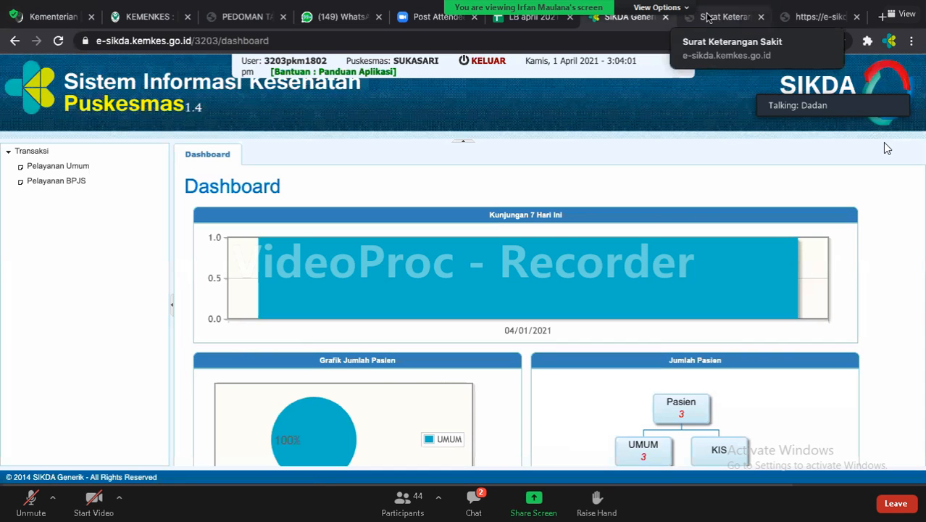
Glance back over the sick letter PDF and return to the SIKDA dashboard.
left_click(708, 16)
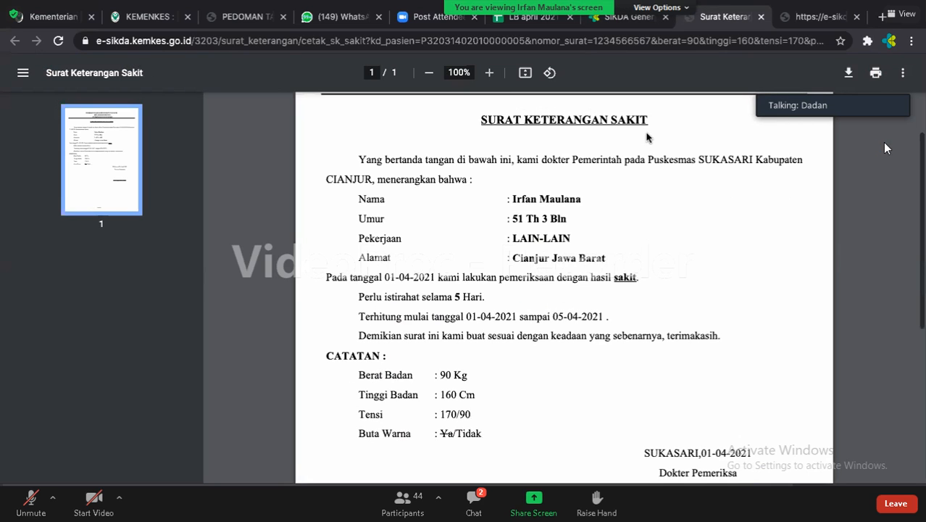
scroll(637, 131, "down", 1)
left_click(628, 17)
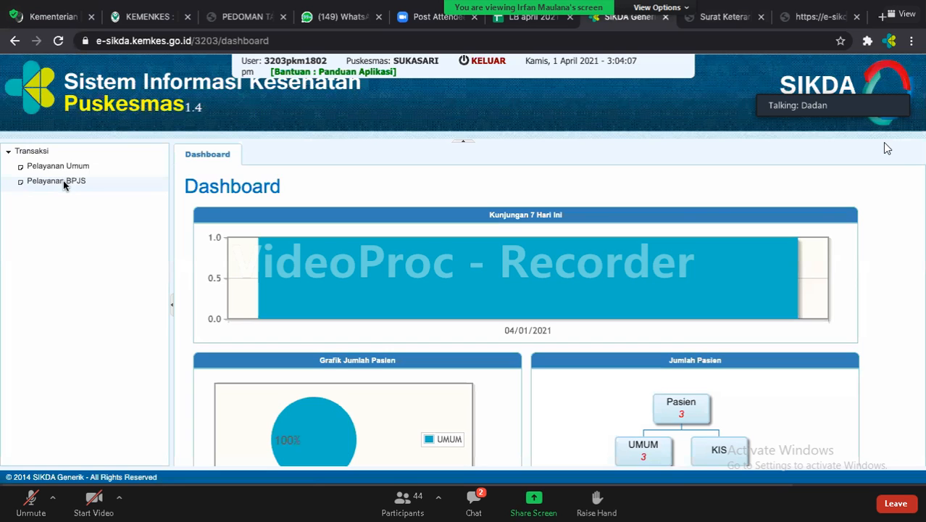
Open the Pelayanan BPJS page, then enlarge the Zoom speaker video and show the recorder.
left_click(63, 182)
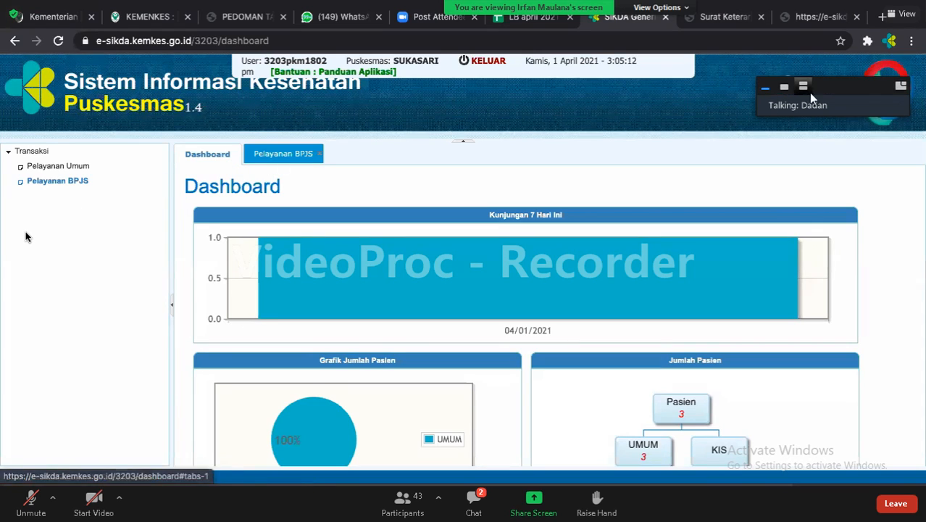
left_click(784, 88)
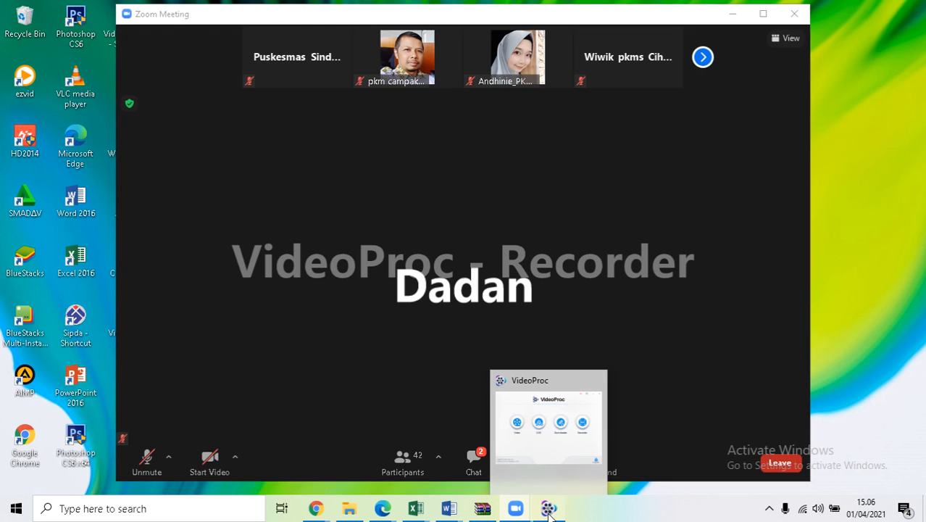
left_click(549, 509)
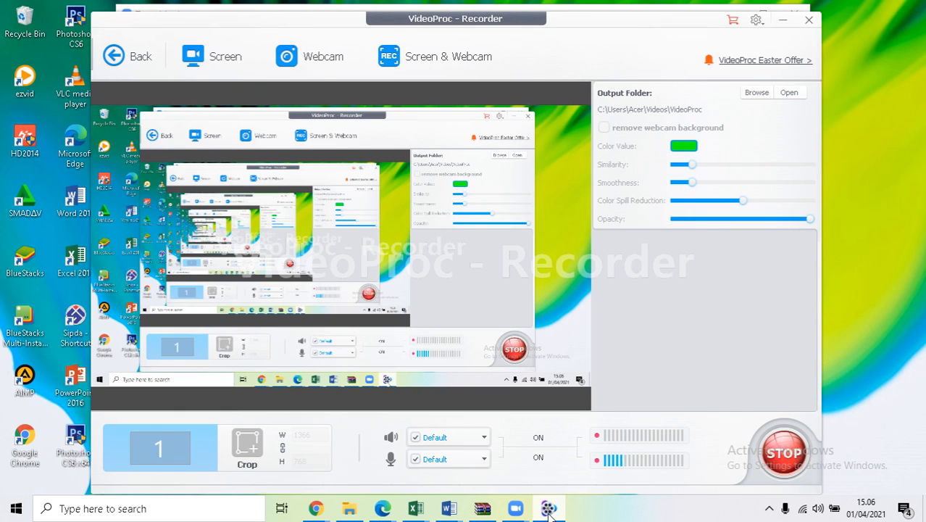